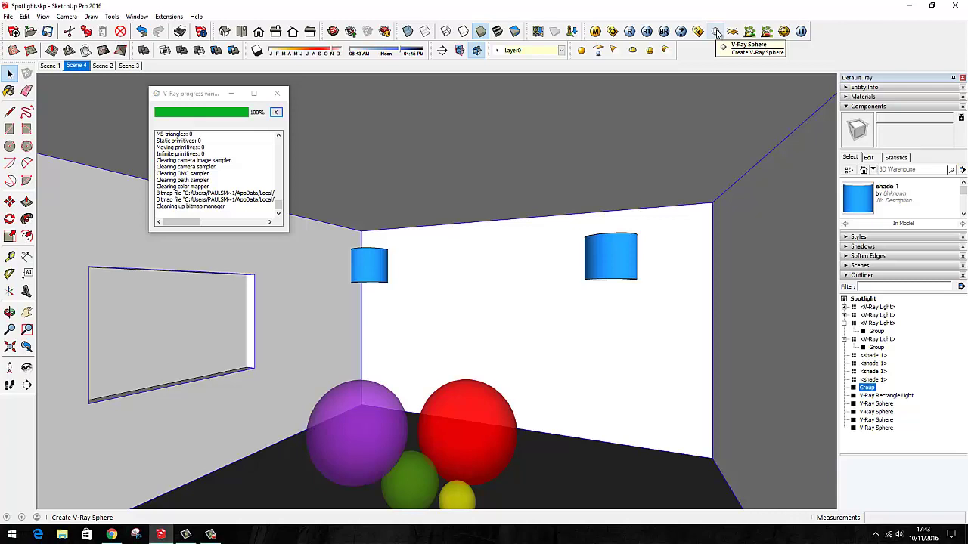
- Draw a grey test V-Ray sphere on the floor and select its mesh inside the group
click(715, 32)
click(569, 477)
click(631, 470)
click(572, 445)
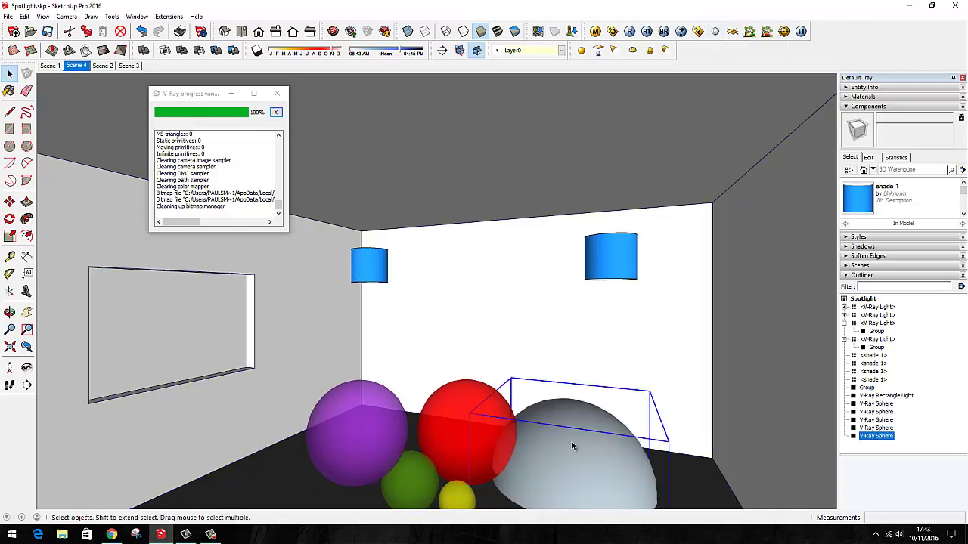
double_click(571, 441)
click(573, 439)
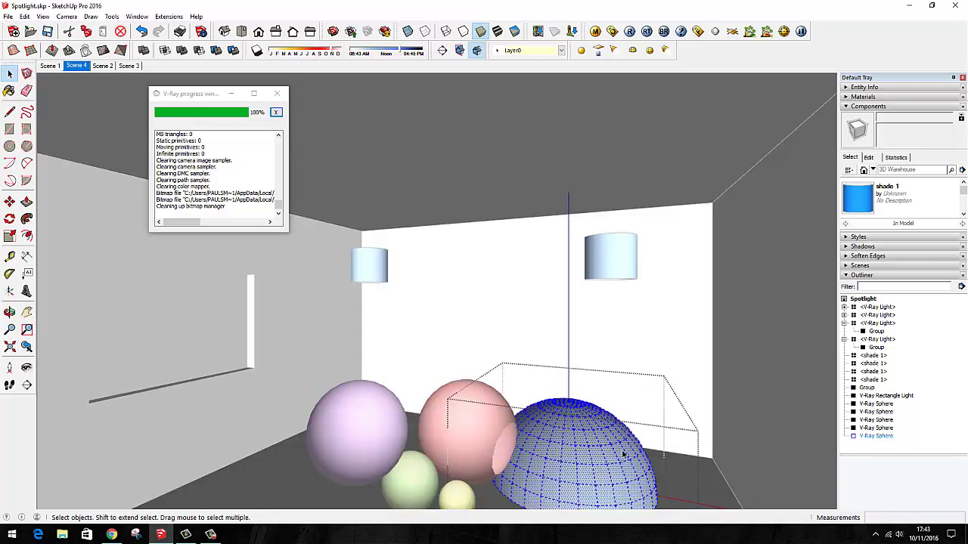
- Delete the grey test sphere and close the finished render window
key(Escape)
click(579, 453)
key(Delete)
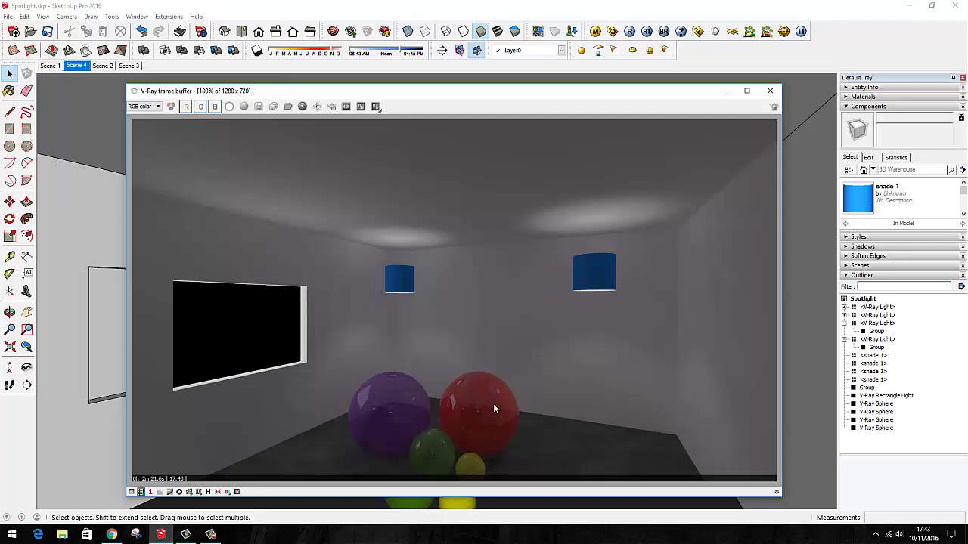
click(770, 92)
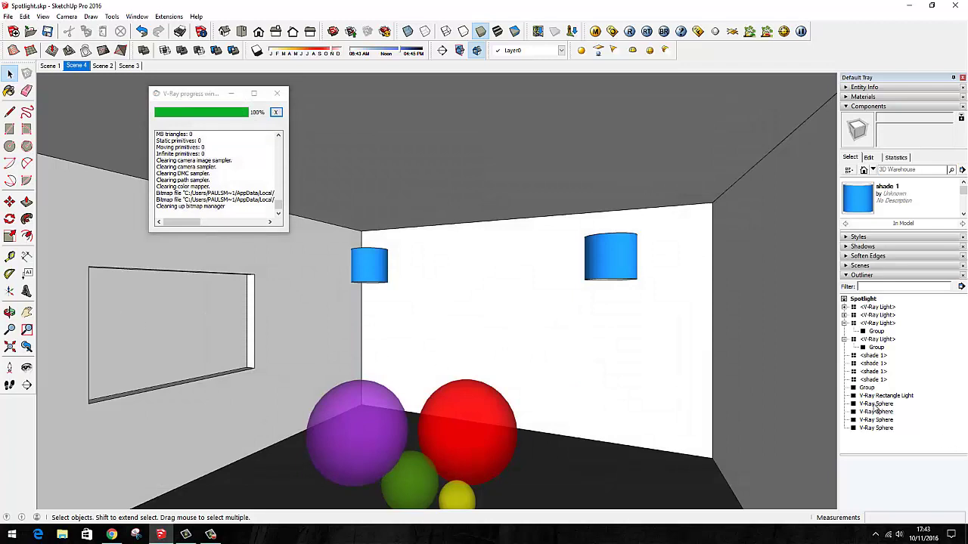
- Uncheck Hidden lights under V-Ray Global switches, check System settings, and close the Options Editor
click(611, 31)
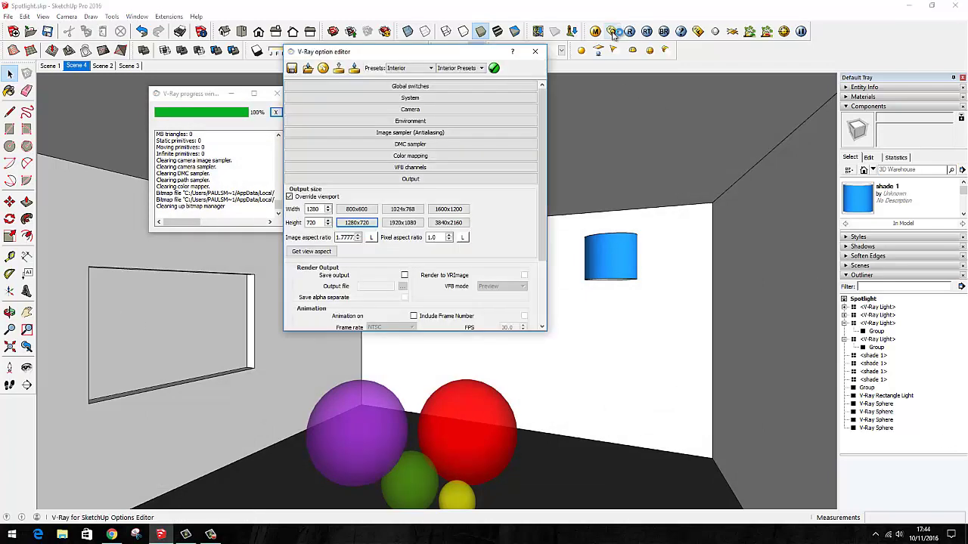
click(410, 88)
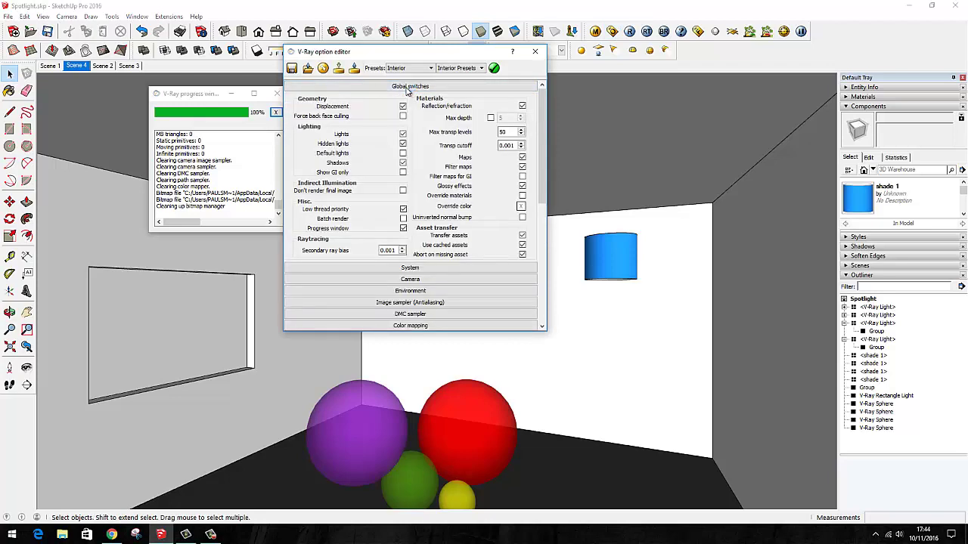
click(403, 144)
click(409, 88)
click(410, 97)
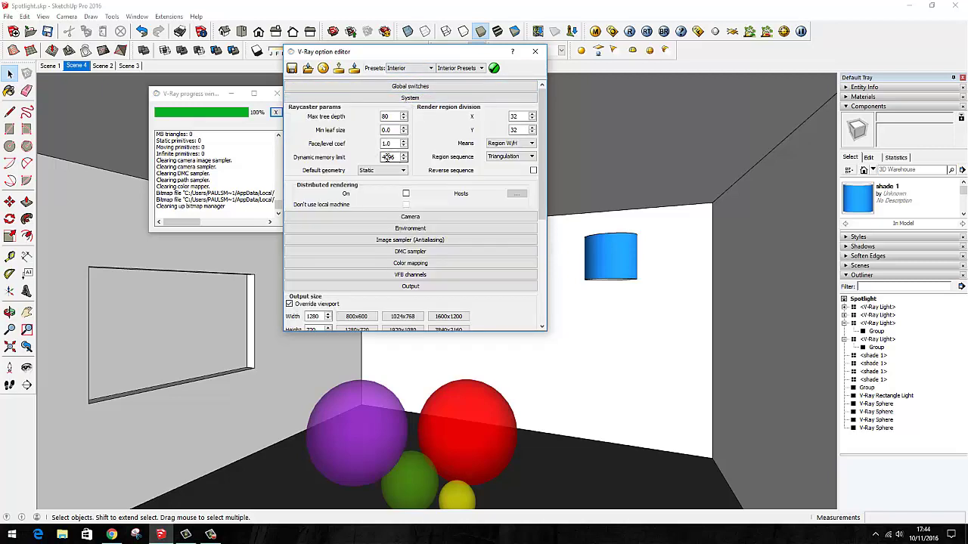
click(535, 52)
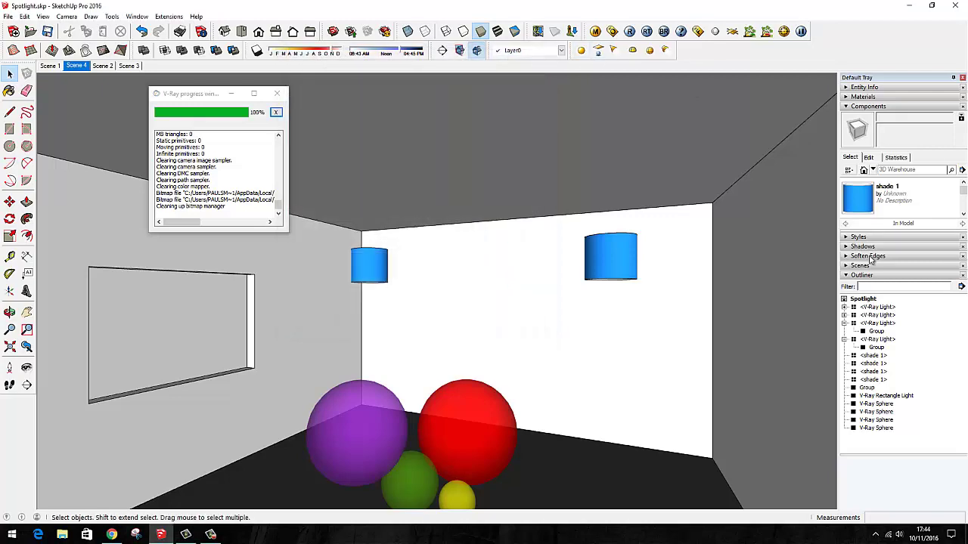
- Hide the V-Ray Lights through the Rectangle Light in the Outliner, then unhide the room Group
click(875, 308)
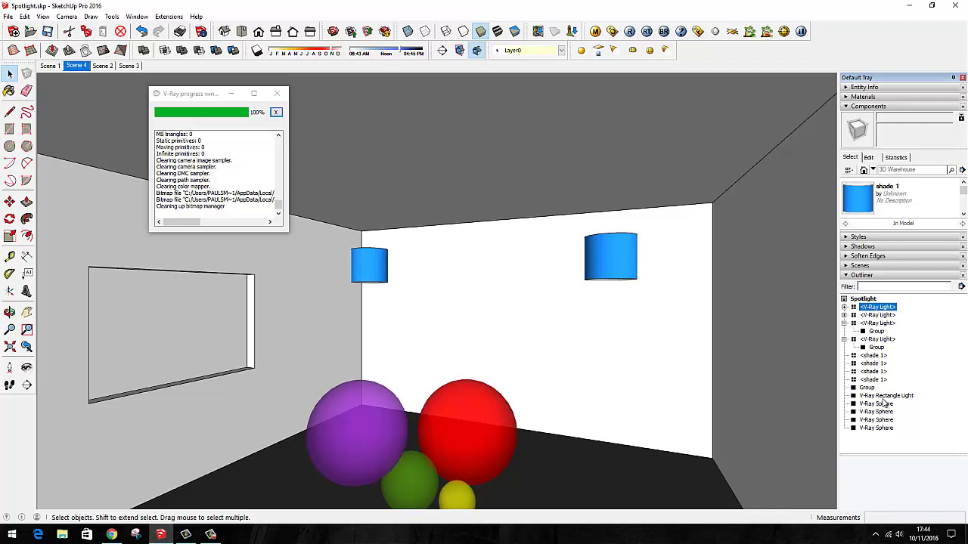
shift+click(881, 396)
right_click(881, 397)
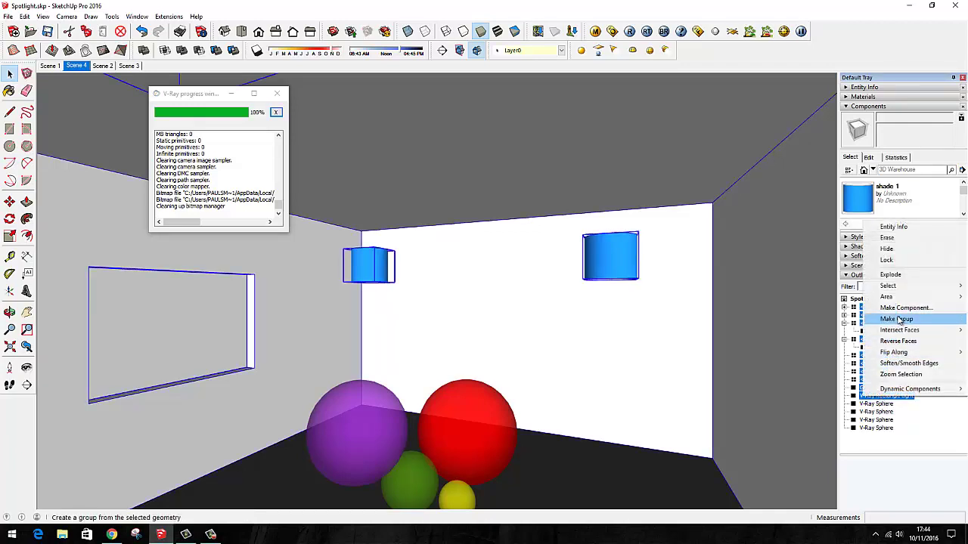
click(889, 249)
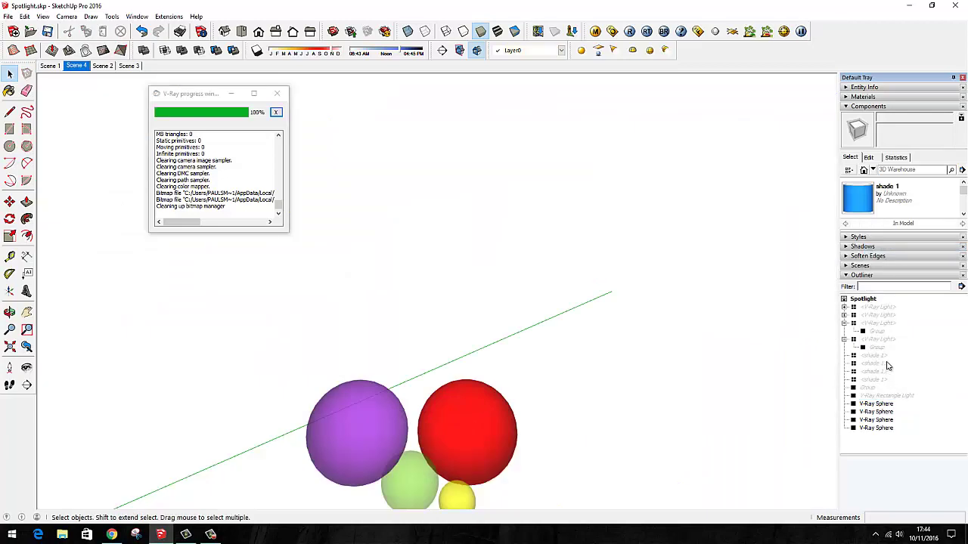
right_click(868, 389)
click(891, 237)
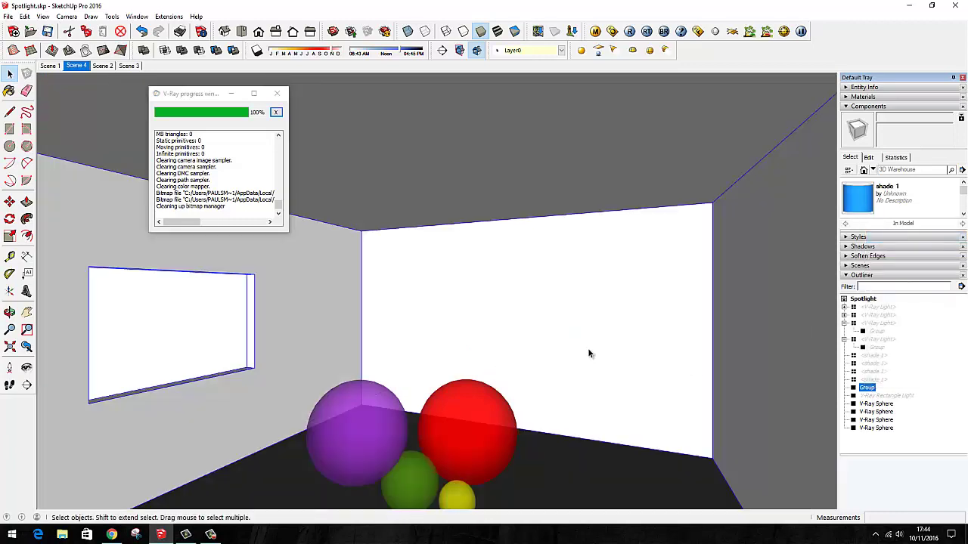
click(172, 329)
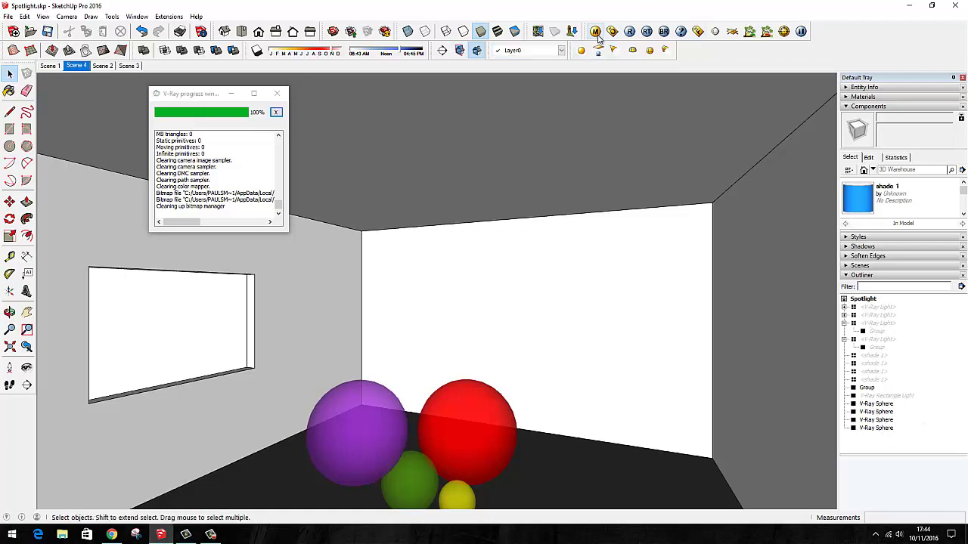
click(629, 32)
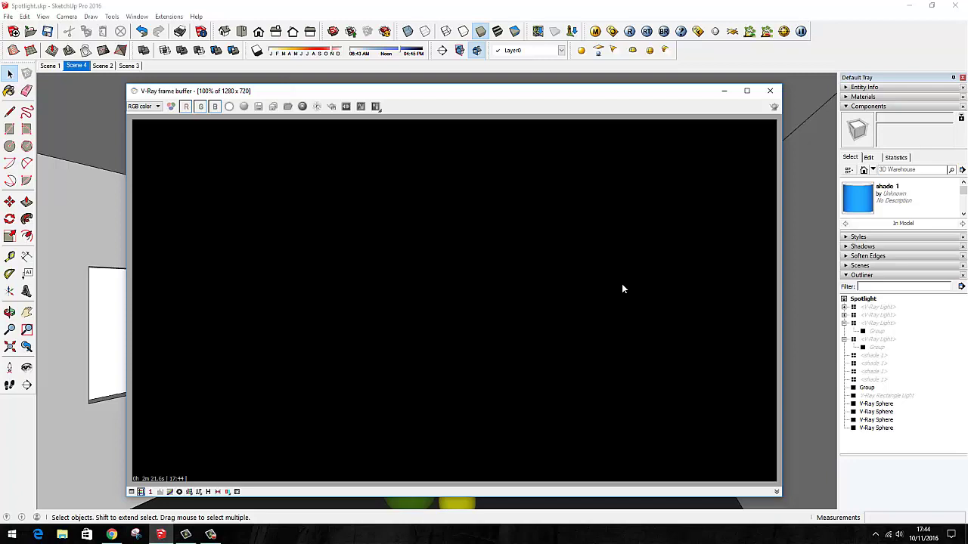
click(770, 91)
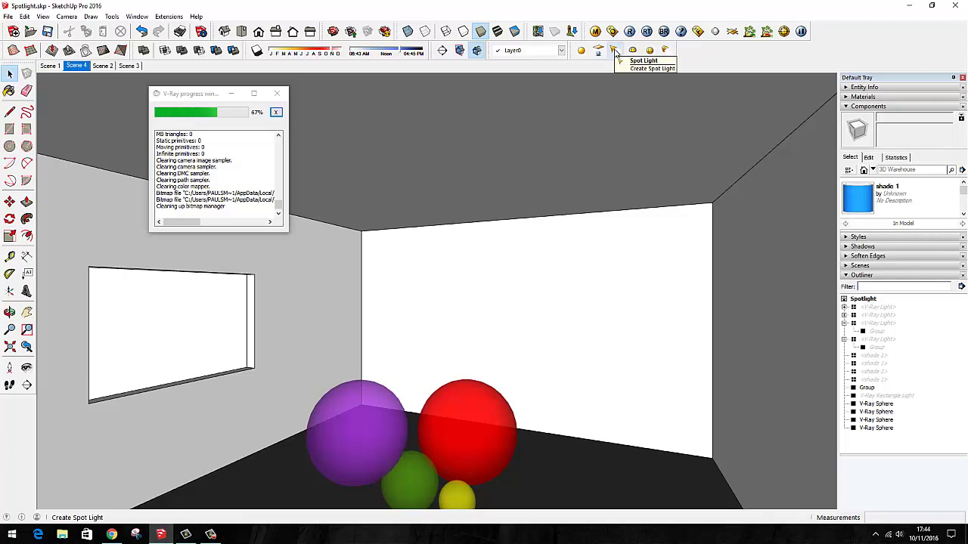
- Place a V-Ray Spot Light on the ceiling of the room
click(615, 51)
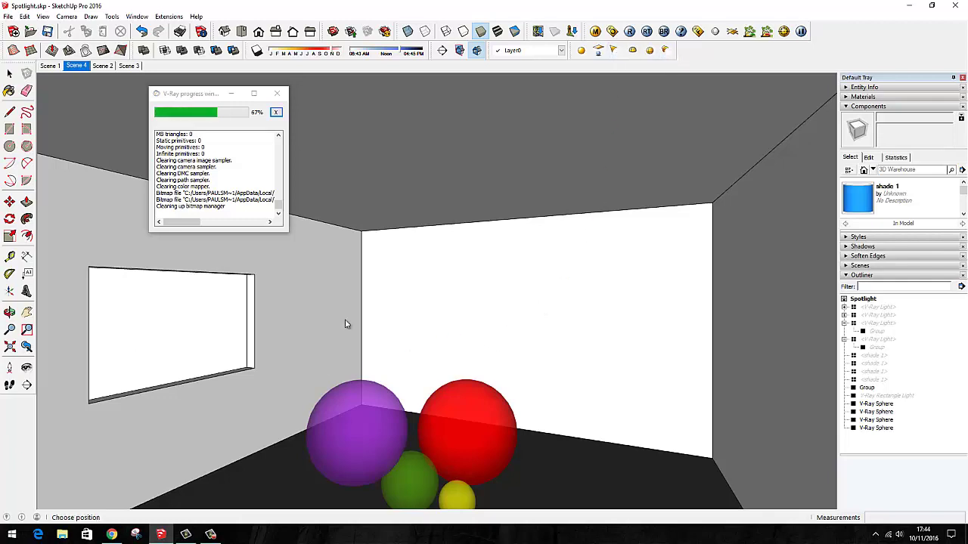
click(413, 138)
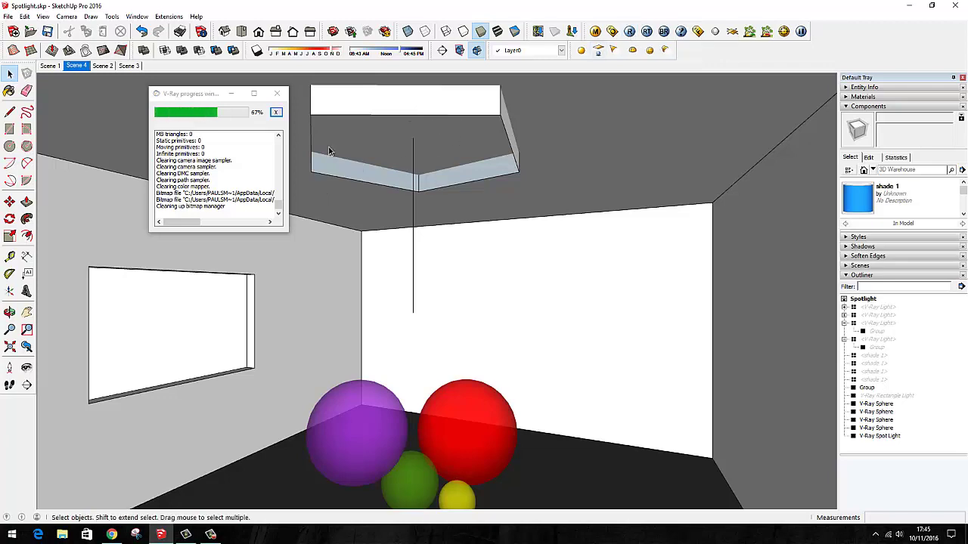
- Check Scenes 3, 2 and 1, then move the spot light down in Scene 1
click(128, 66)
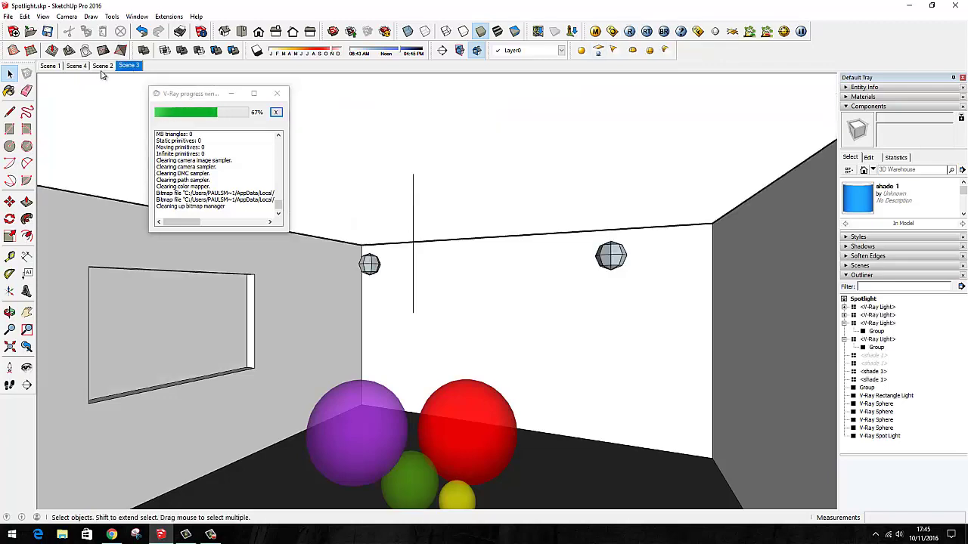
click(102, 67)
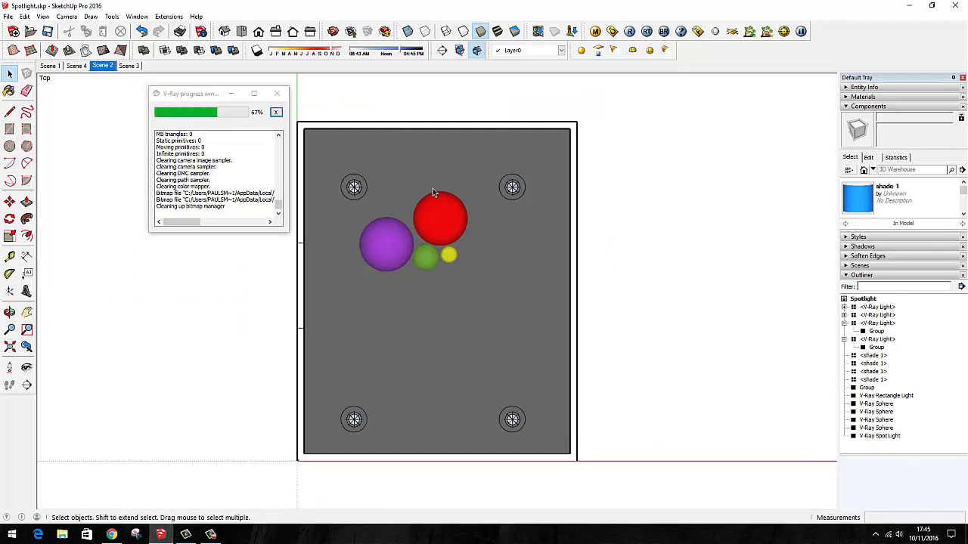
click(51, 67)
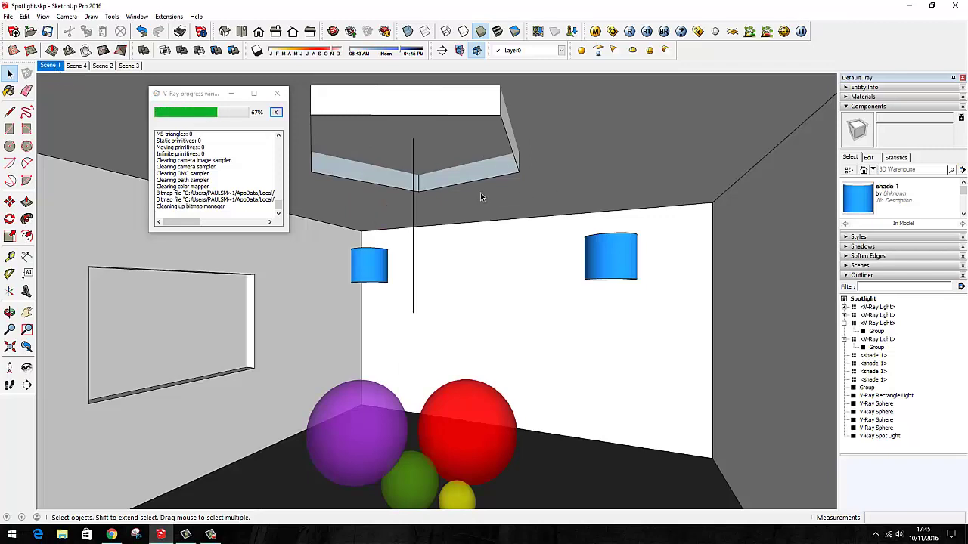
key(m)
click(478, 170)
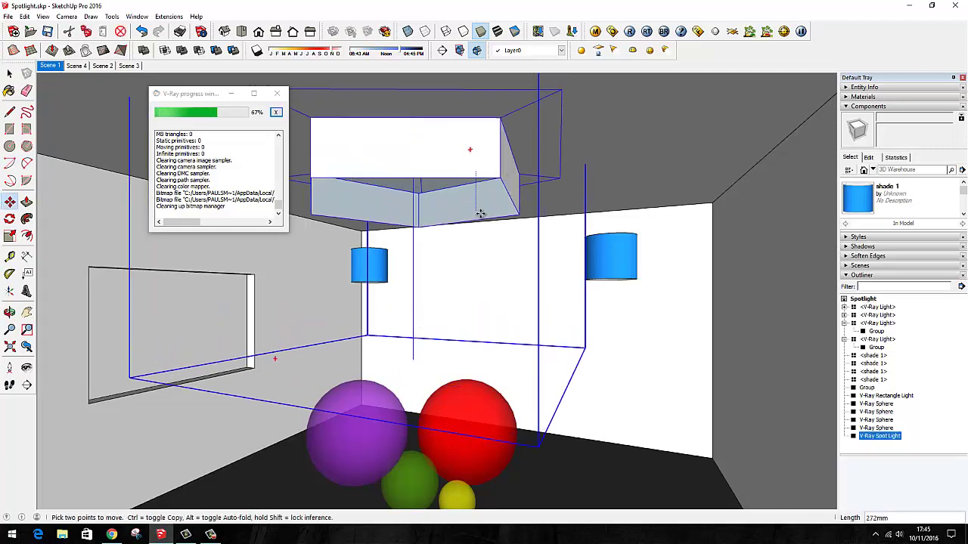
click(479, 235)
key(space)
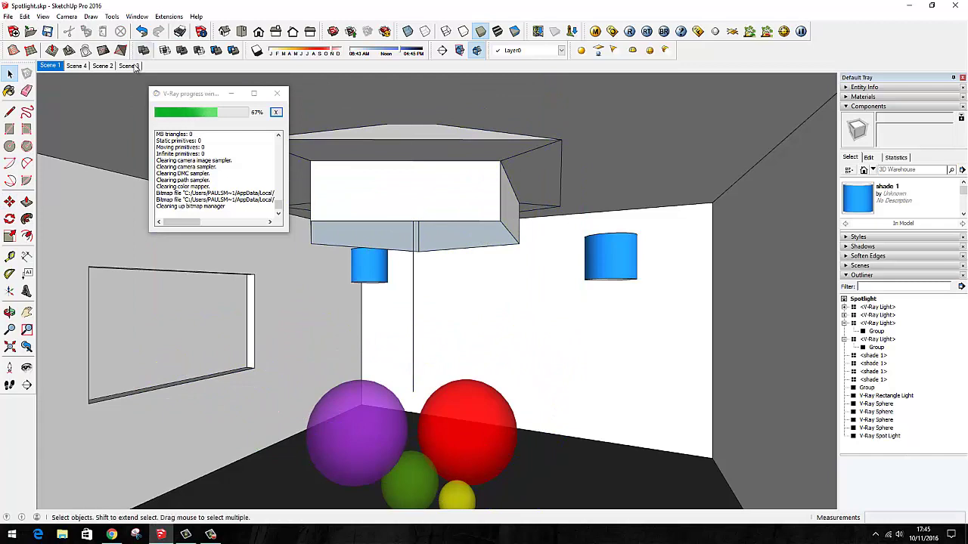
- In the Scene 2 top view, move the pentagon spot light fixture over the spheres
click(104, 67)
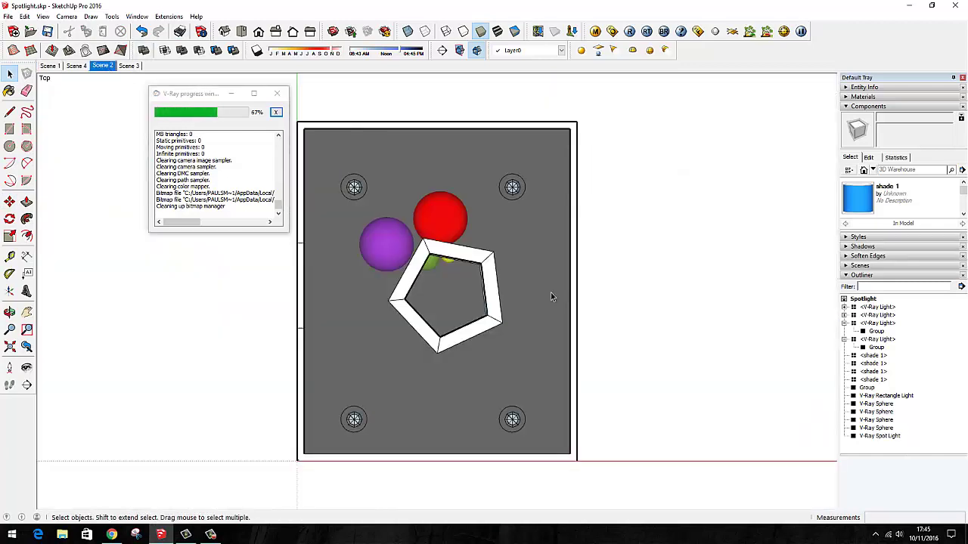
click(470, 257)
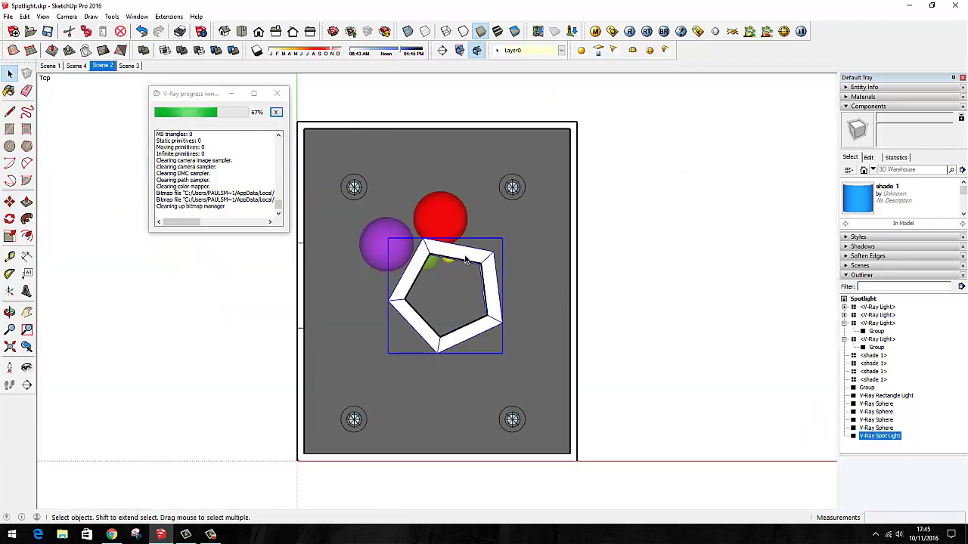
key(m)
click(487, 296)
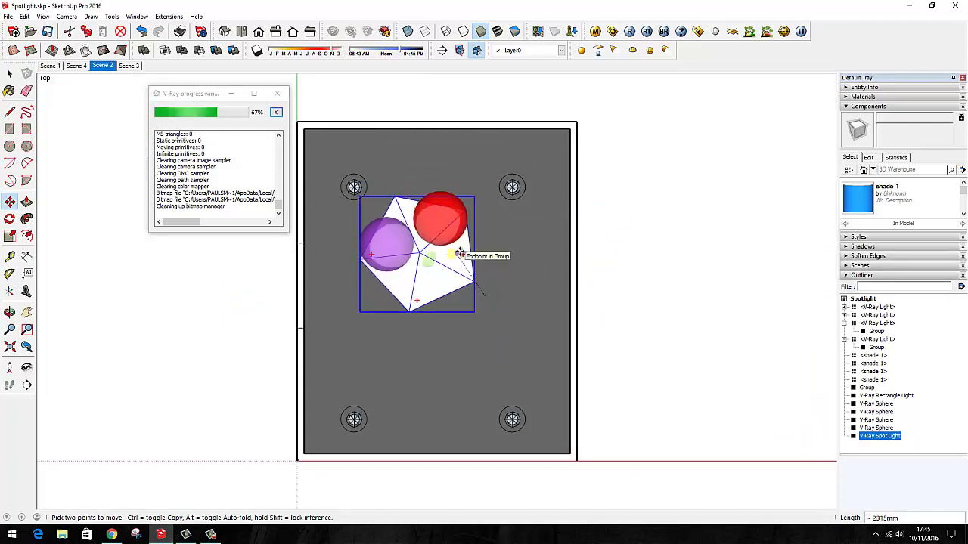
key(Escape)
click(520, 365)
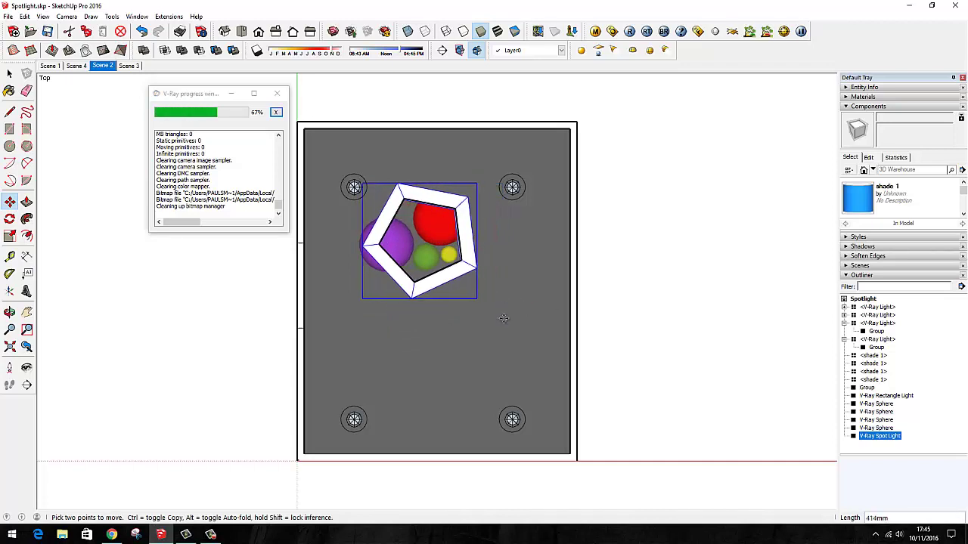
click(504, 316)
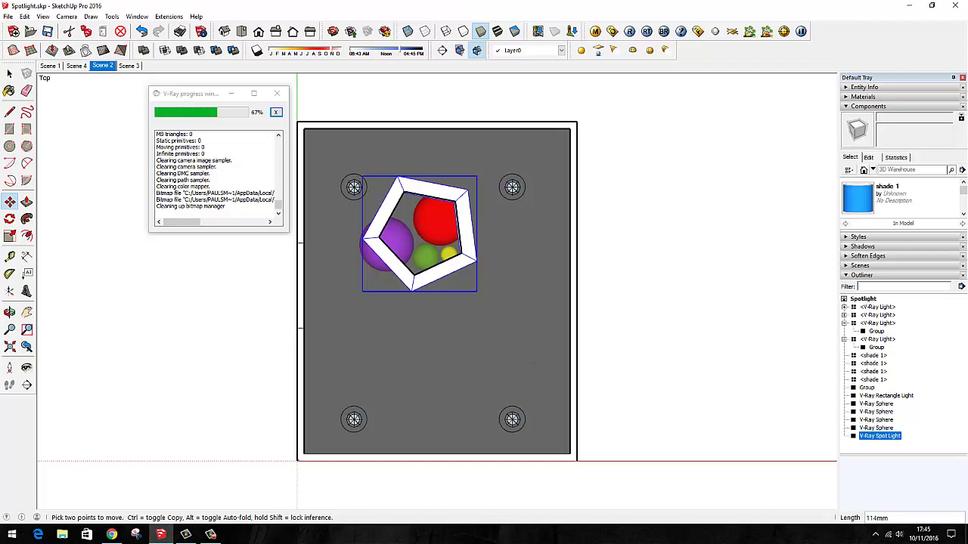
click(9, 73)
click(78, 195)
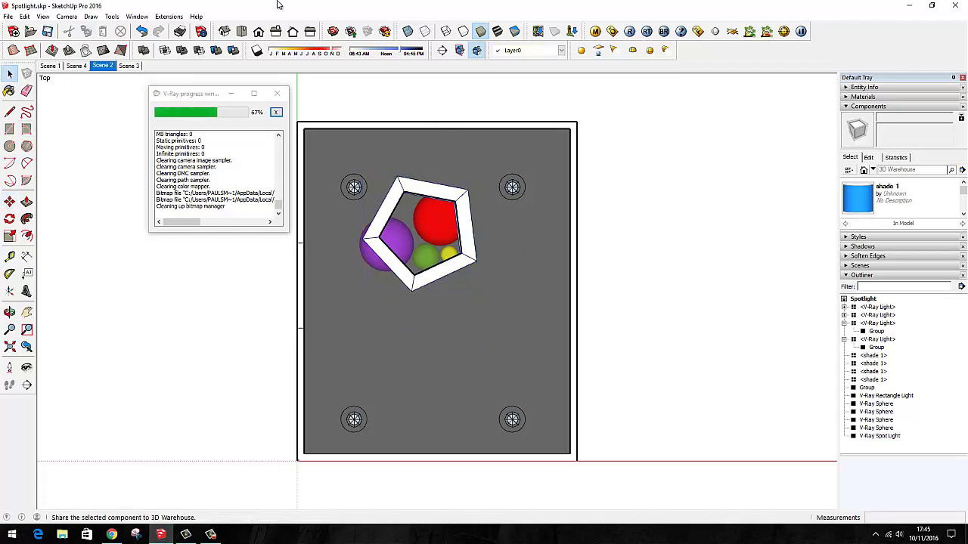
- In Scene 1, raise the spot light along the blue axis toward the ceiling
click(49, 66)
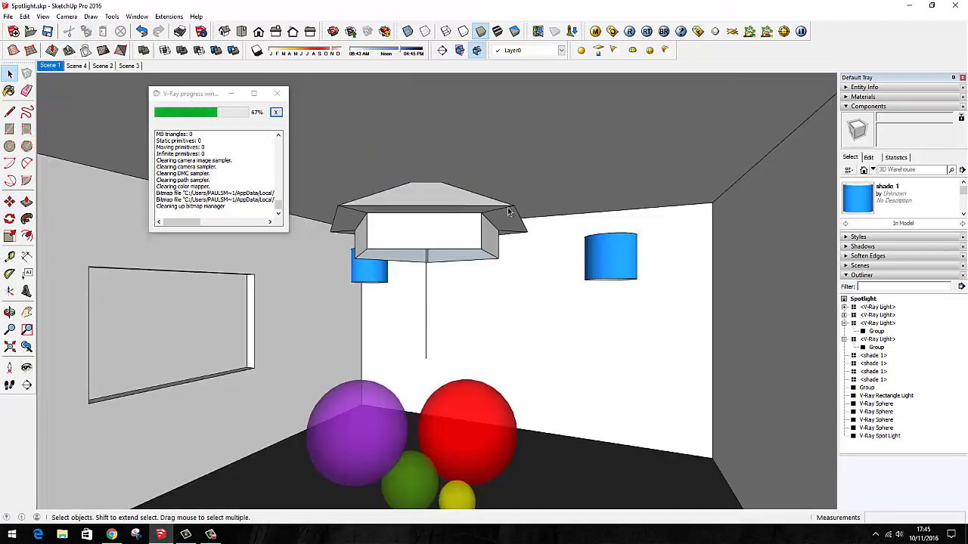
click(466, 242)
key(m)
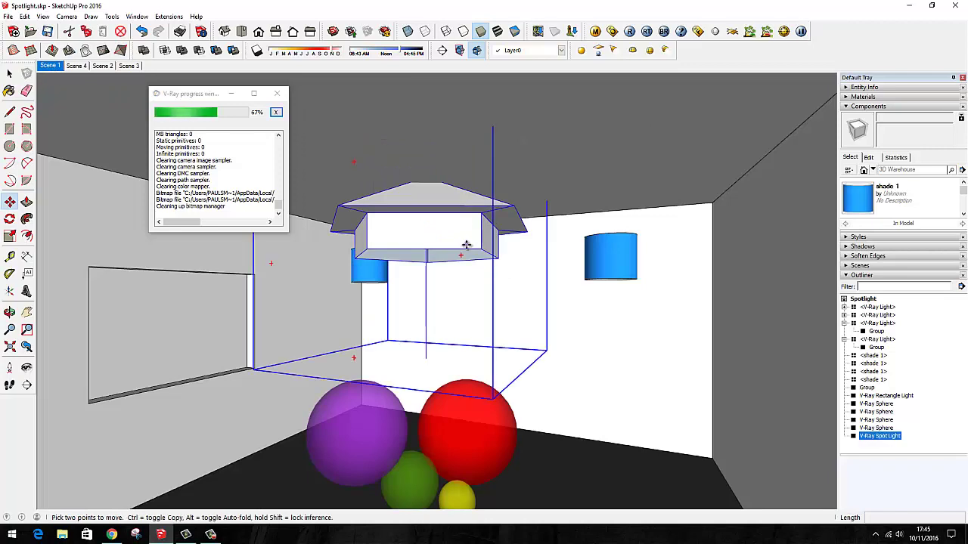
click(466, 242)
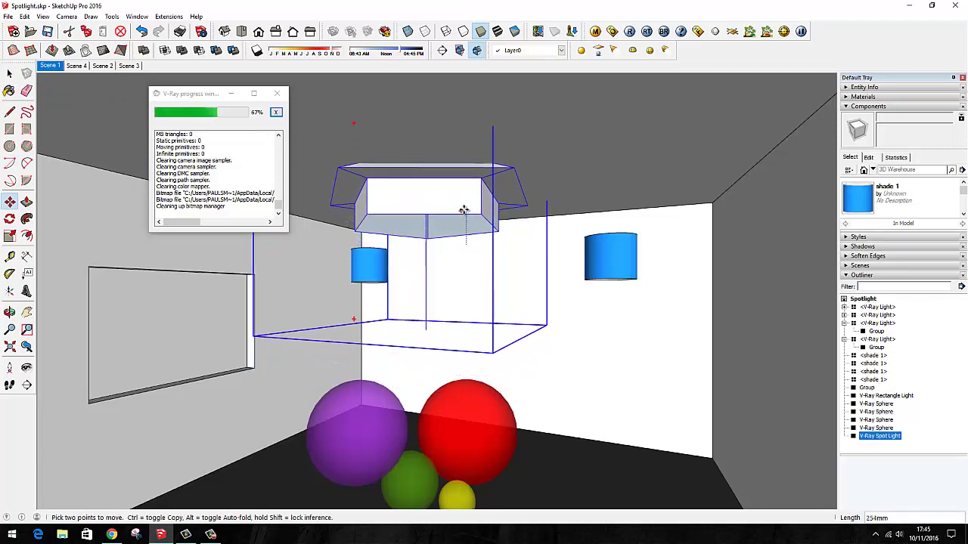
click(464, 198)
- Render the scene lit by the new spot light, close the frame buffer, and select the light
key(space)
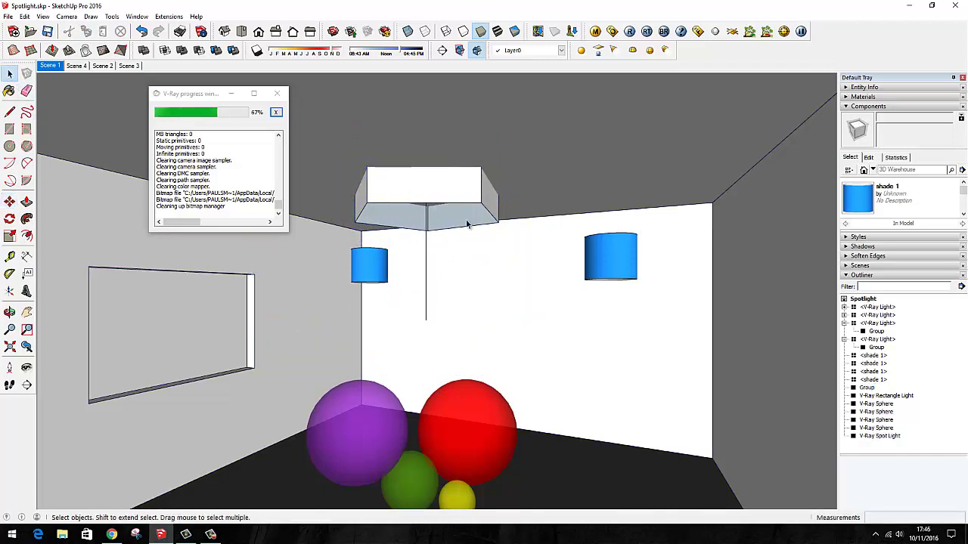
click(630, 31)
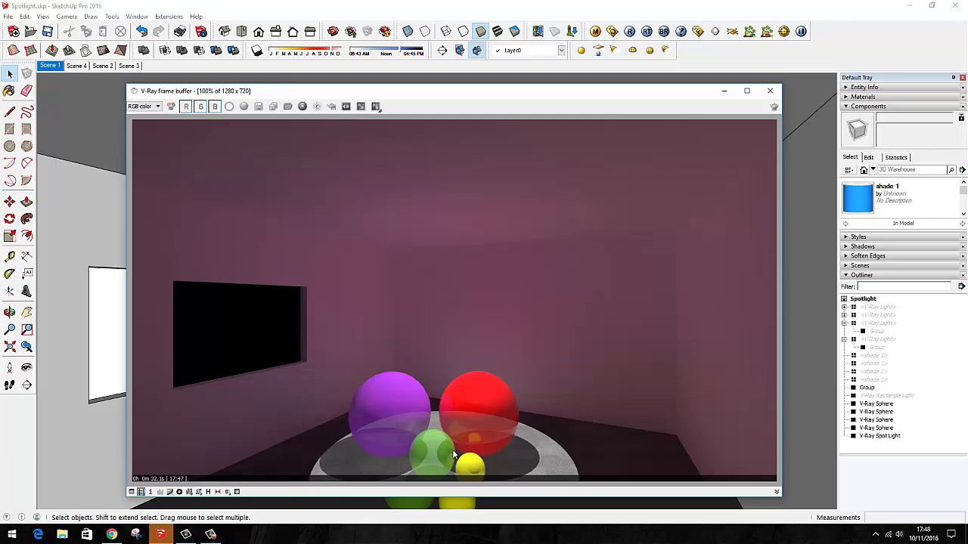
click(770, 90)
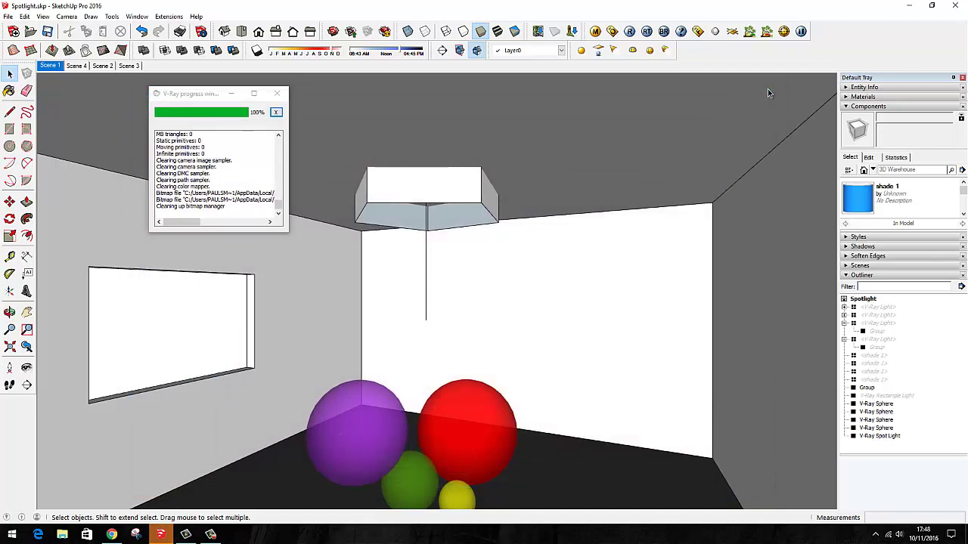
click(410, 198)
- Scale the spot light fixture down to 0.12
key(s)
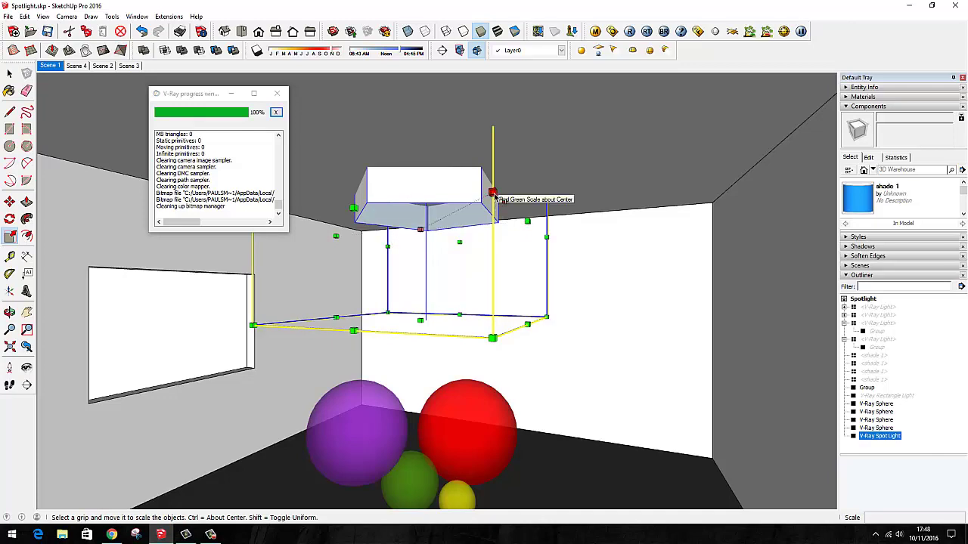
drag(492, 192, 425, 227)
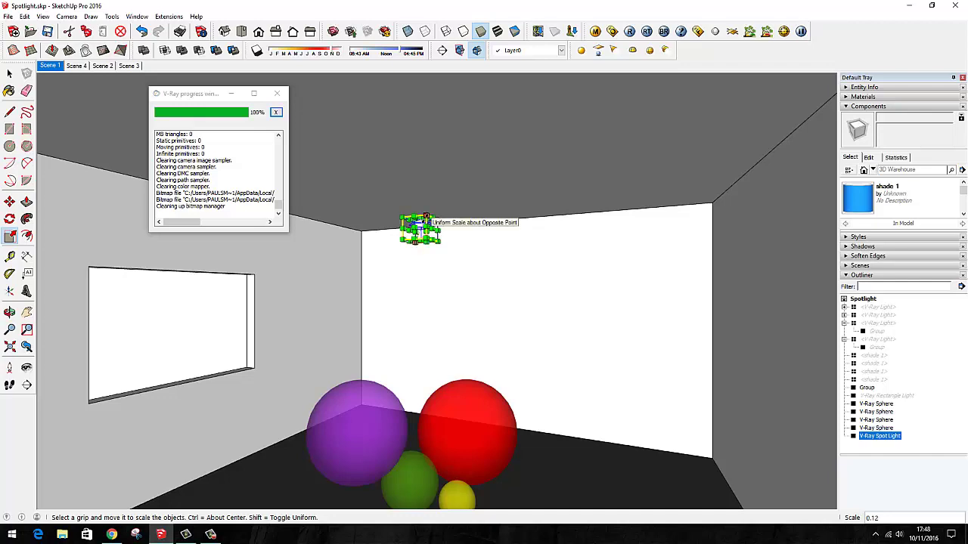
click(103, 66)
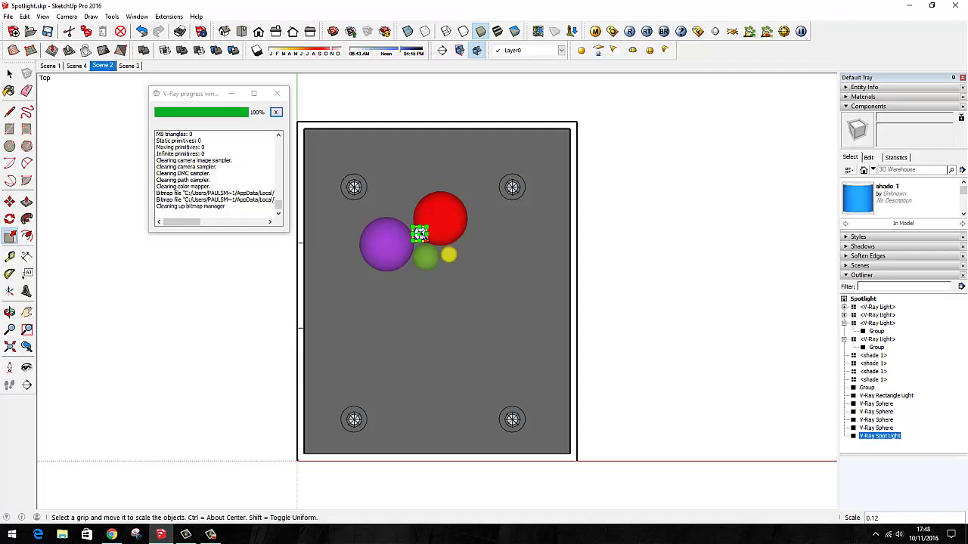
click(49, 66)
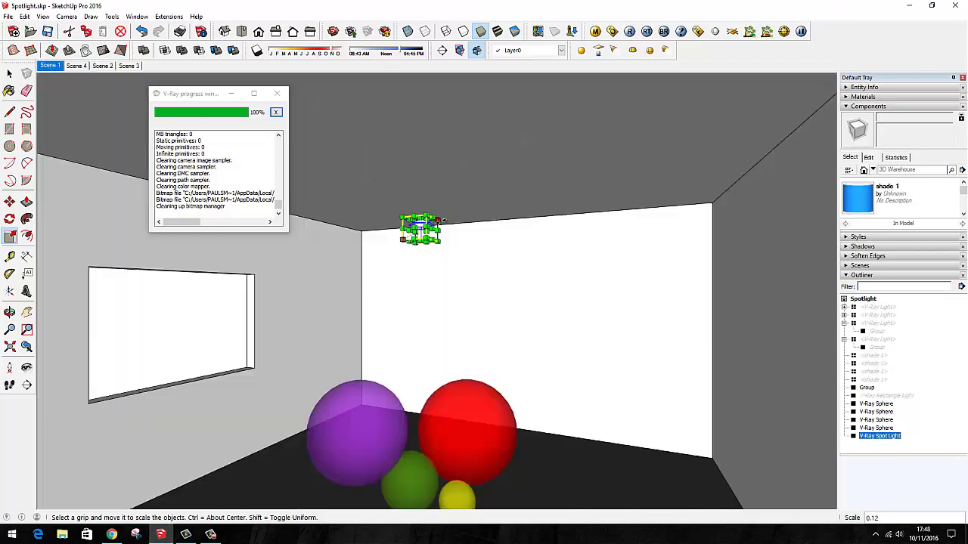
- Move the light up the blue axis to just below the ceiling, returning to Scene 1
scroll(417, 225, up, 3)
scroll(419, 227, up, 4)
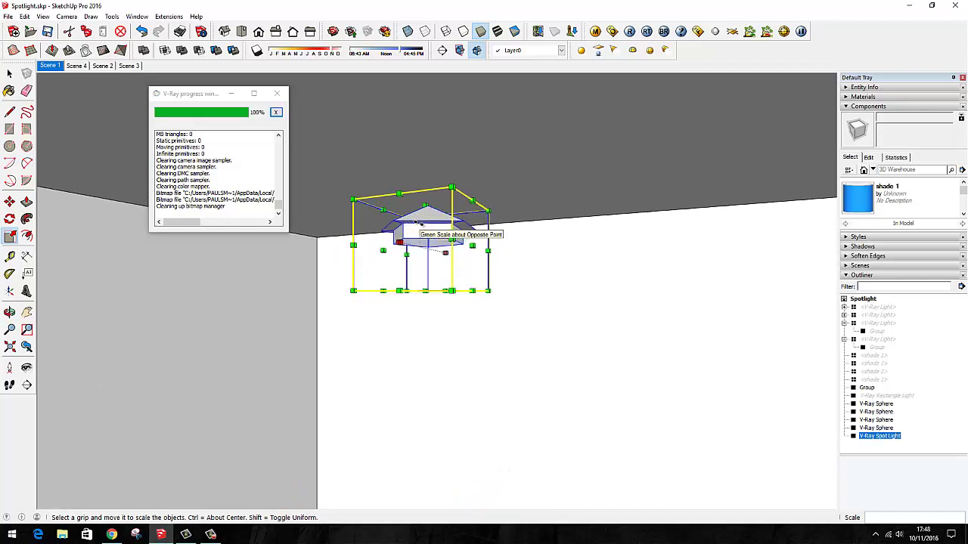
key(m)
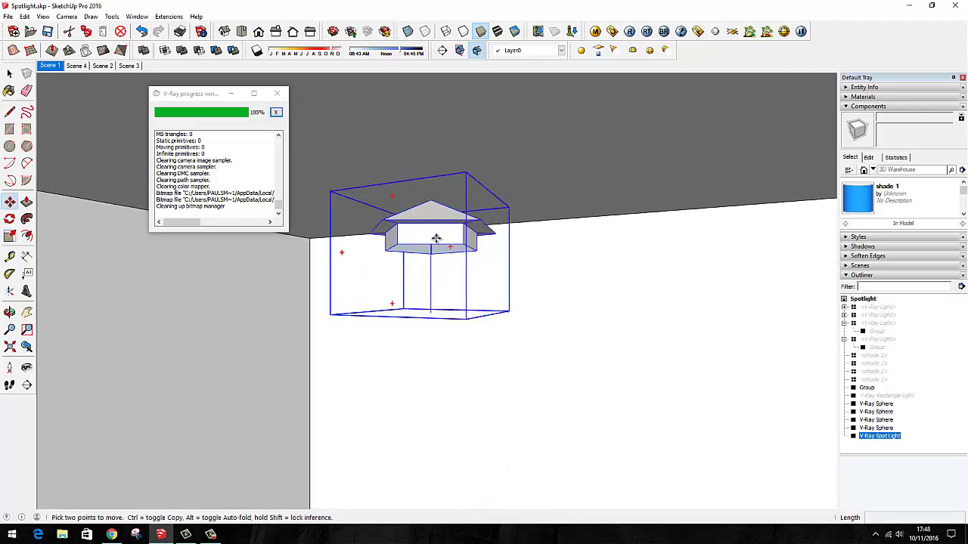
click(436, 238)
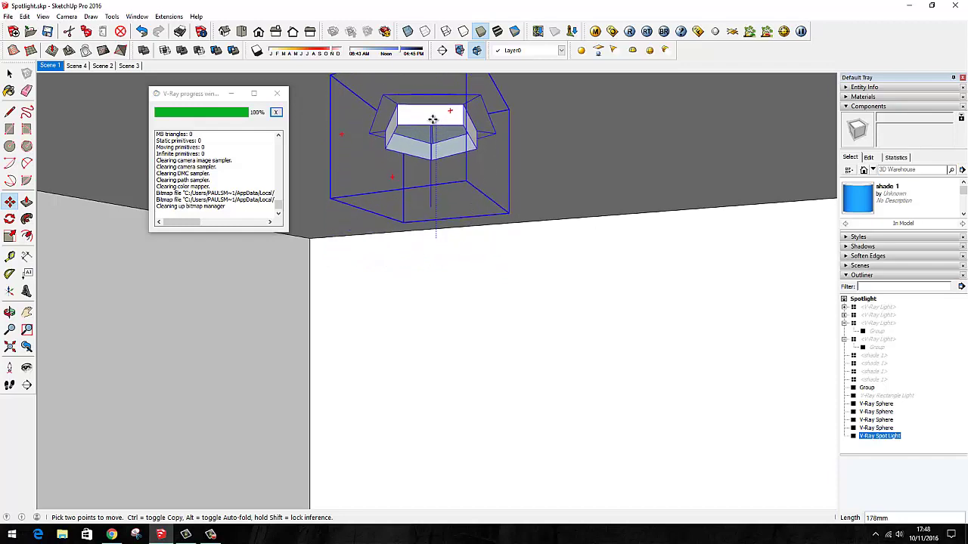
click(432, 94)
middle_drag(432, 94, 451, 283)
click(451, 305)
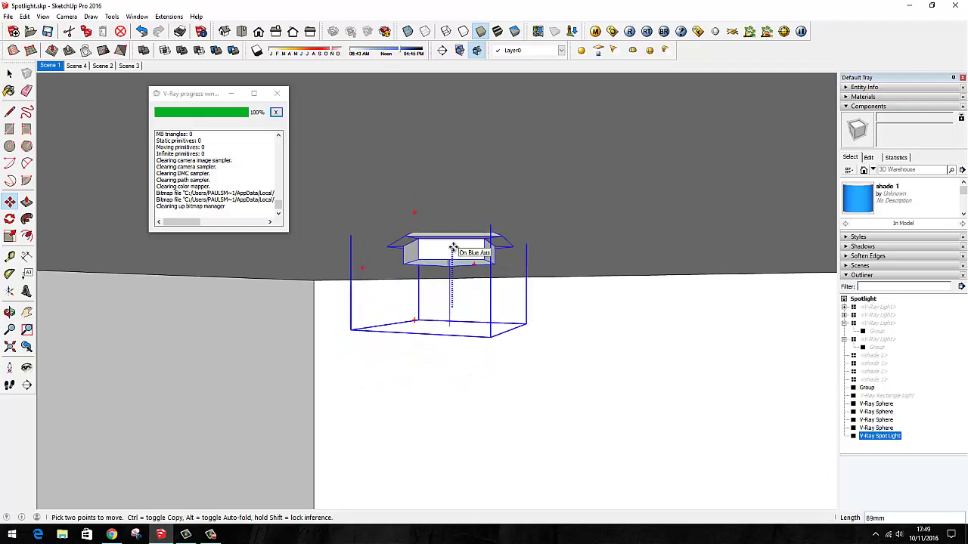
click(453, 249)
key(space)
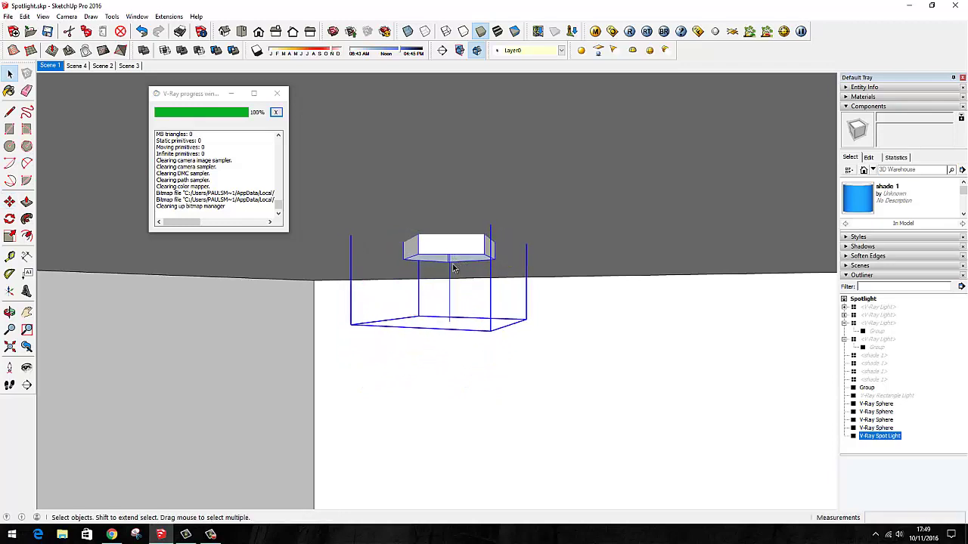
click(51, 67)
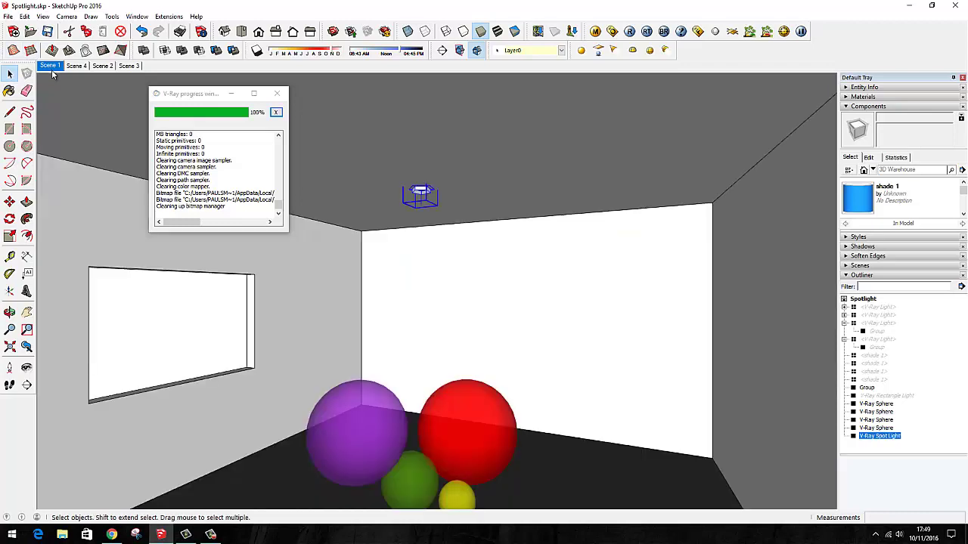
- Render with the shrunken, raised spot light and close the frame buffer
click(631, 32)
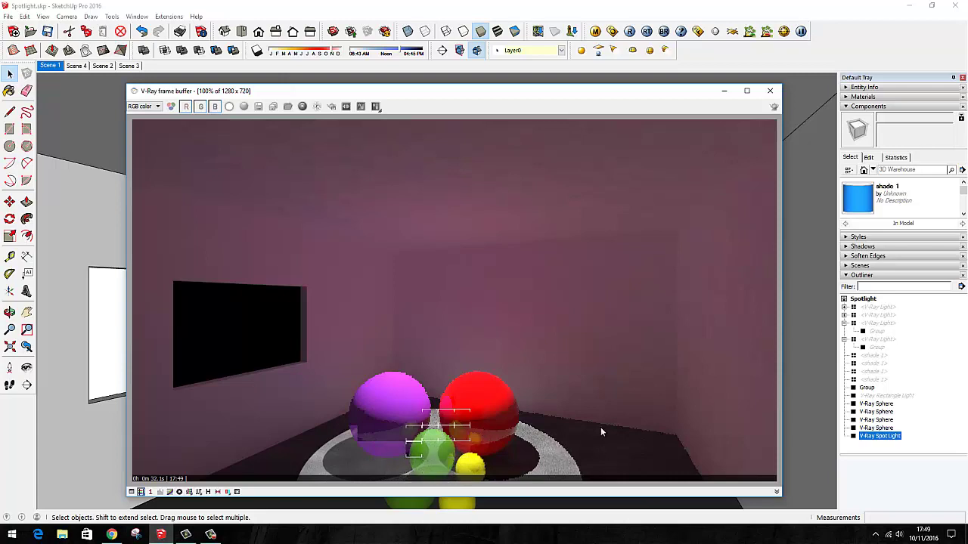
click(767, 91)
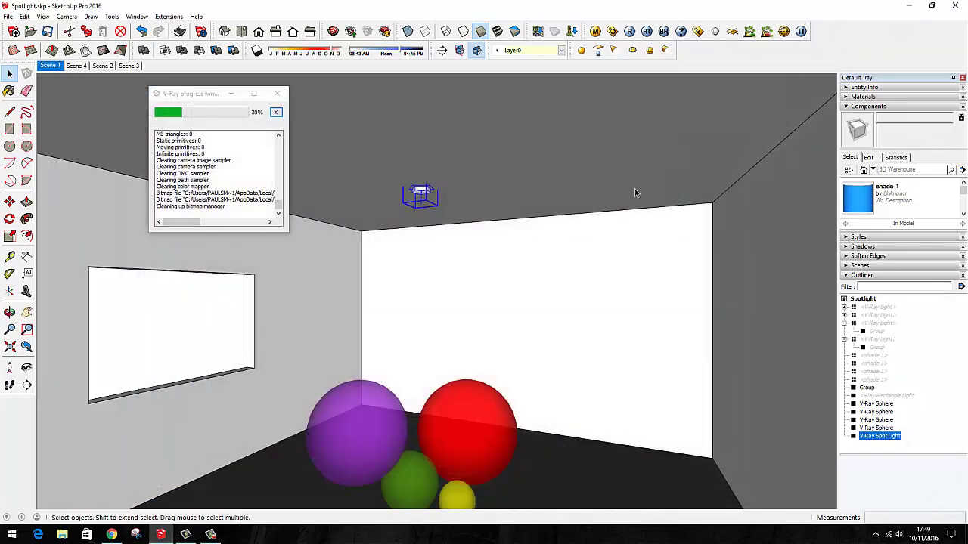
- Open the spot light's V-Ray light editor, move it aside, and select the 1.0 Cone angle value
right_click(419, 191)
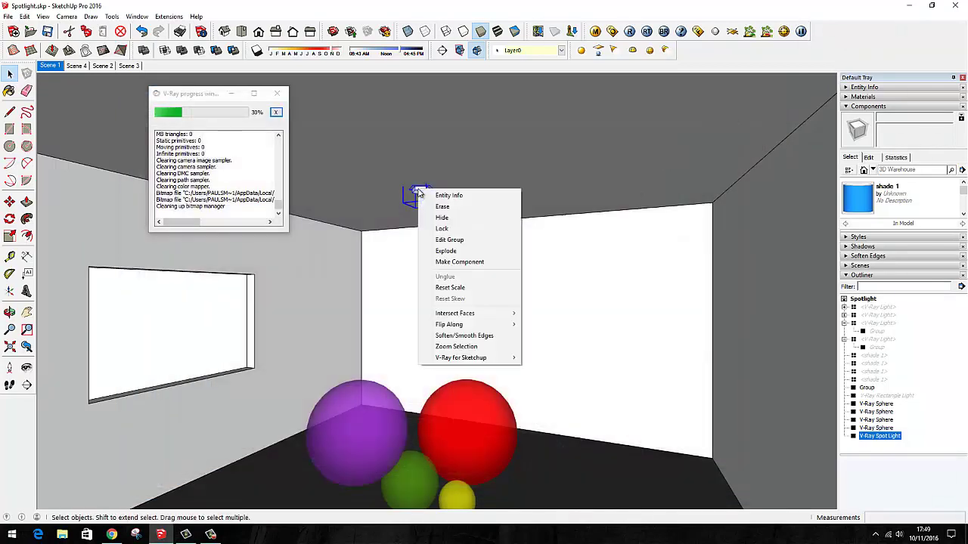
mouse_move(484, 358)
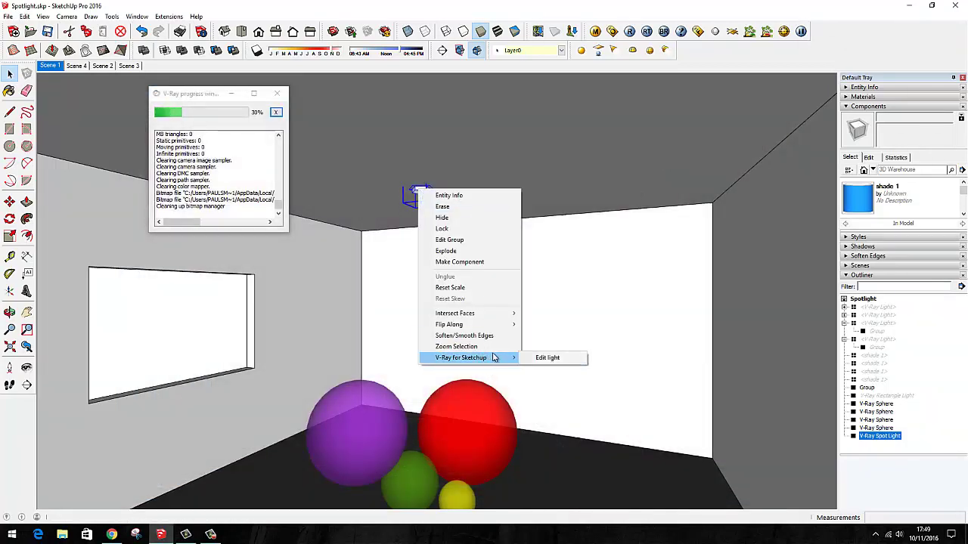
click(542, 360)
drag(129, 17, 157, 32)
drag(225, 31, 283, 31)
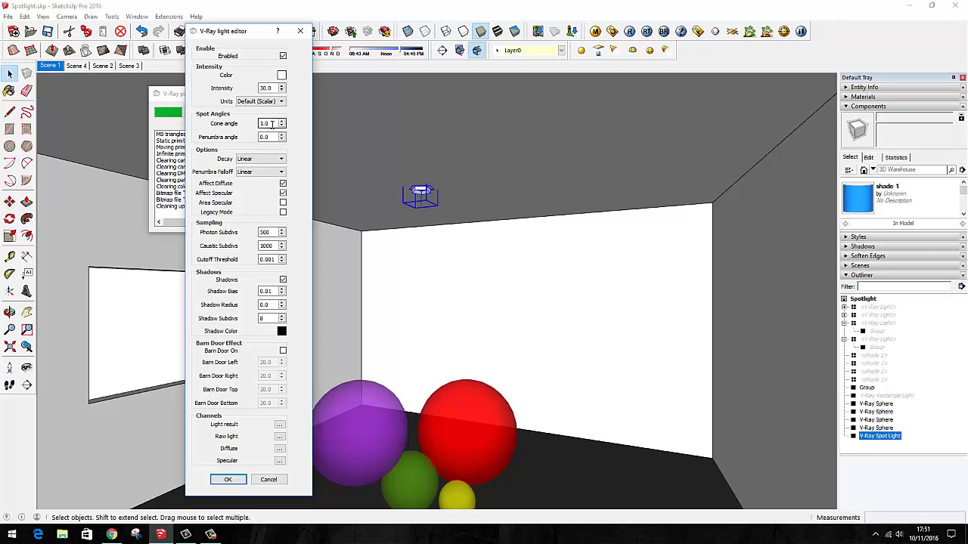
double_click(264, 124)
- Confirm the 0.5 cone angle, render the scene, and close the frame buffer
click(227, 480)
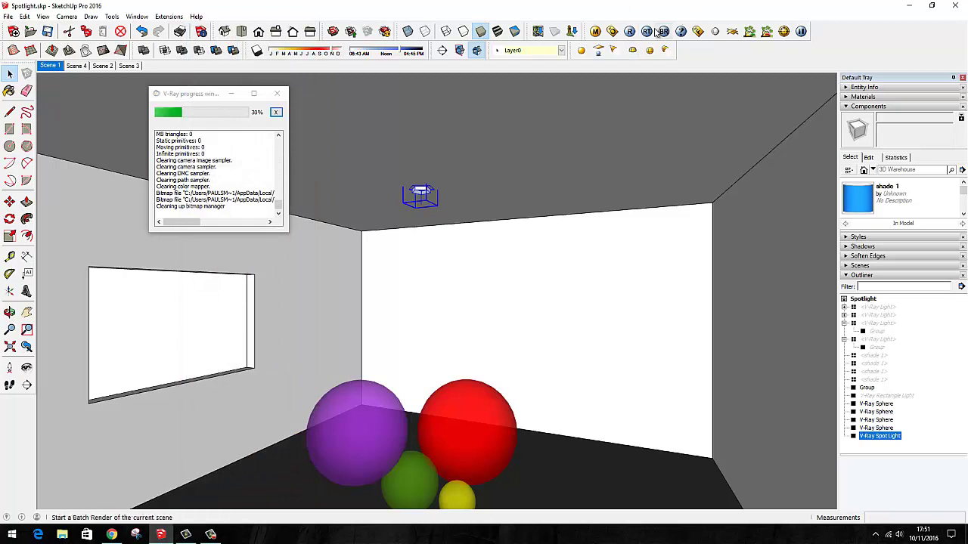
click(630, 32)
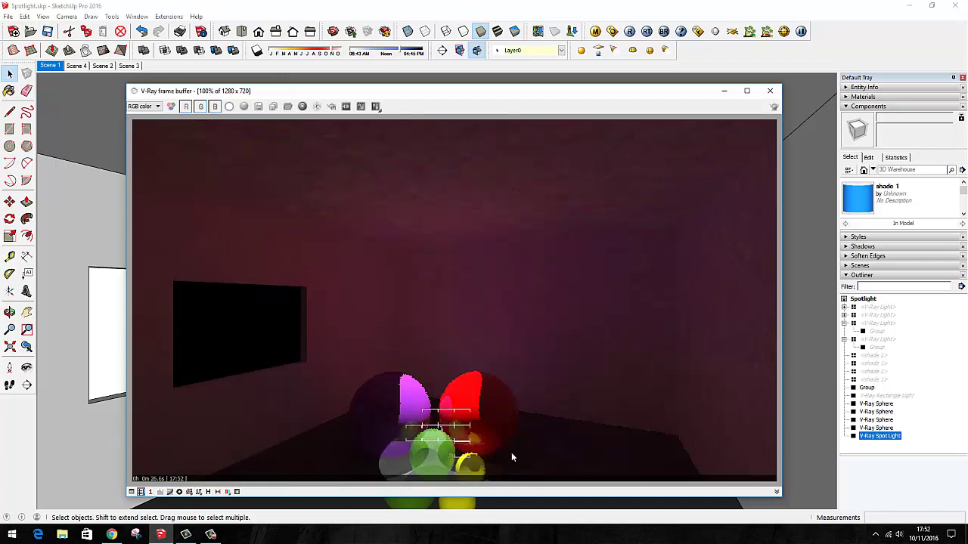
click(769, 90)
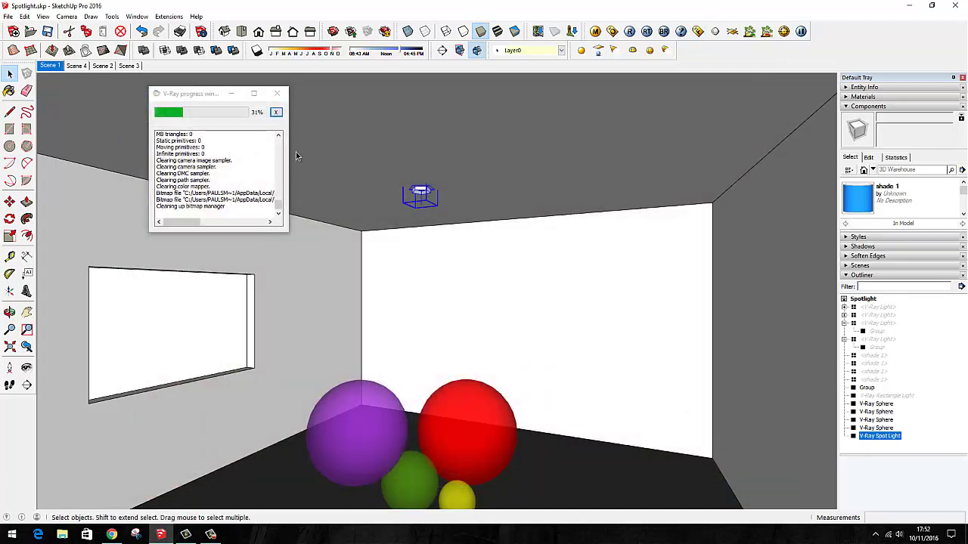
- Set the spot light's Cone angle to 0.25 in its V-Ray editor, render, and close the frame buffer
right_click(420, 193)
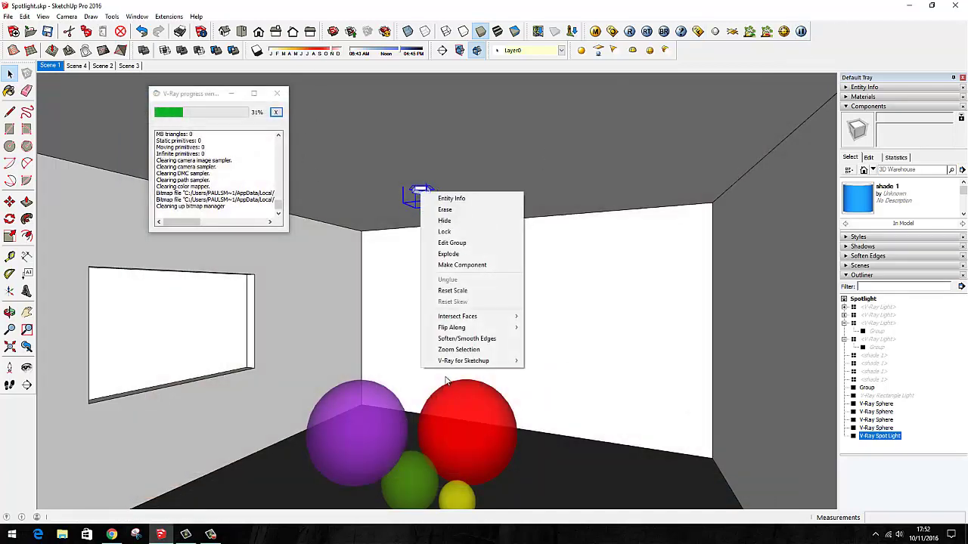
mouse_move(484, 361)
click(544, 360)
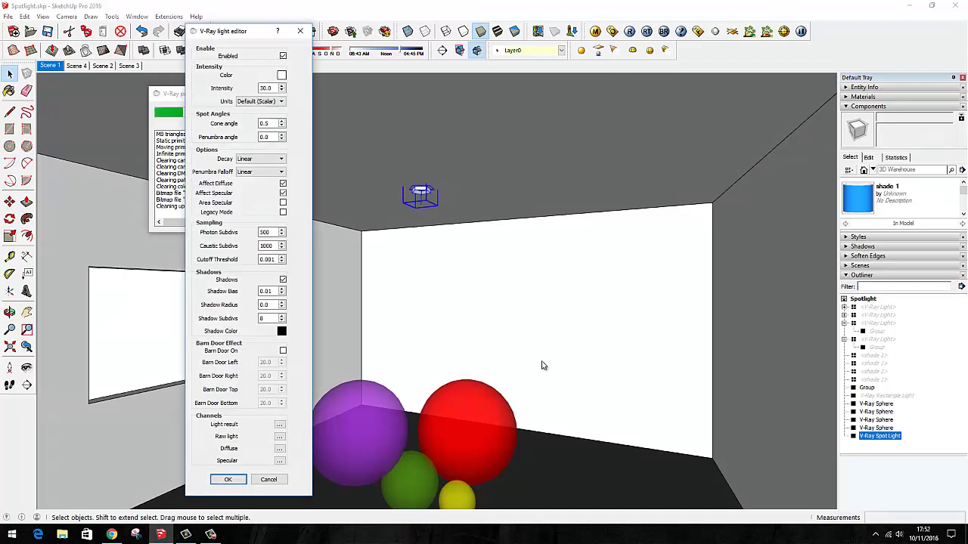
click(264, 123)
double_click(265, 123)
text(0.25)
click(226, 479)
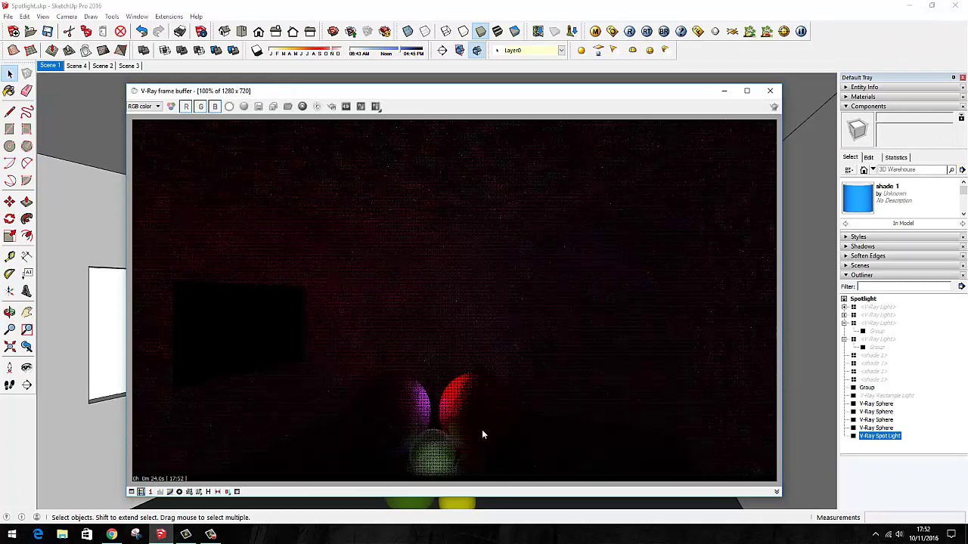
click(770, 90)
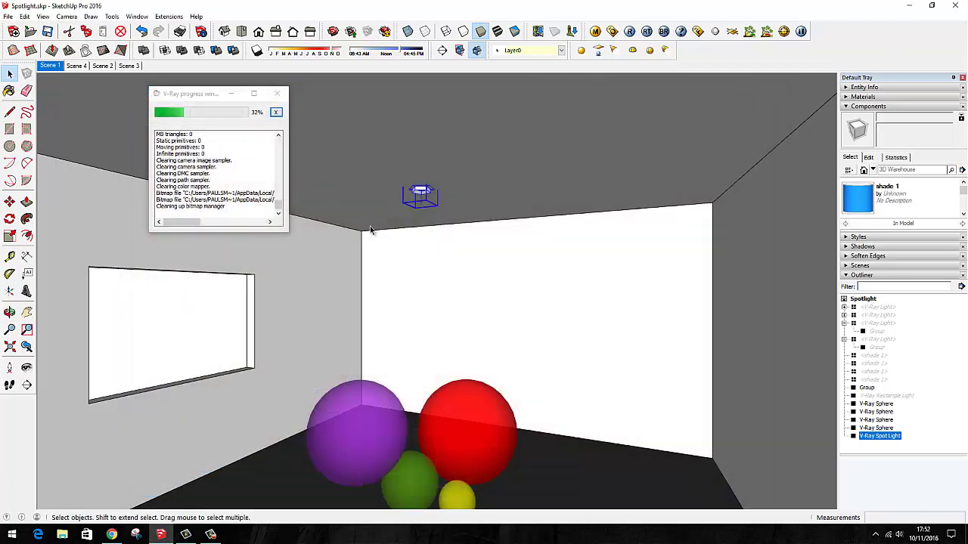
- Set the spot light's cone angle to 2, then check the render and close it
right_click(421, 190)
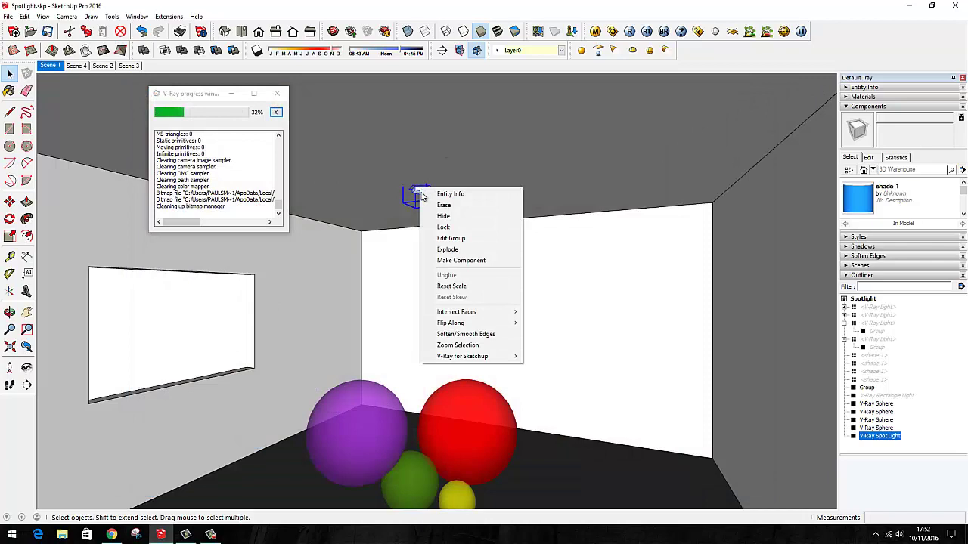
click(548, 357)
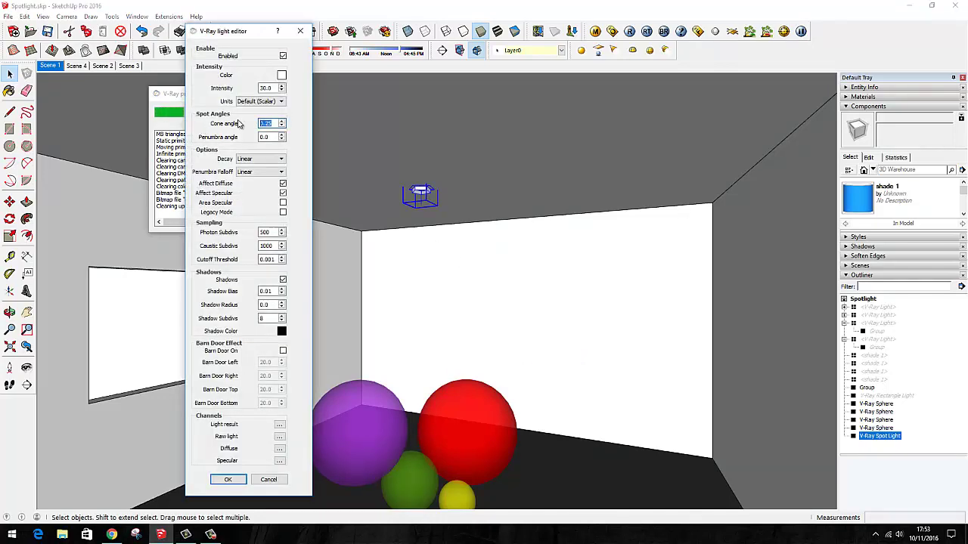
text(2)
click(227, 480)
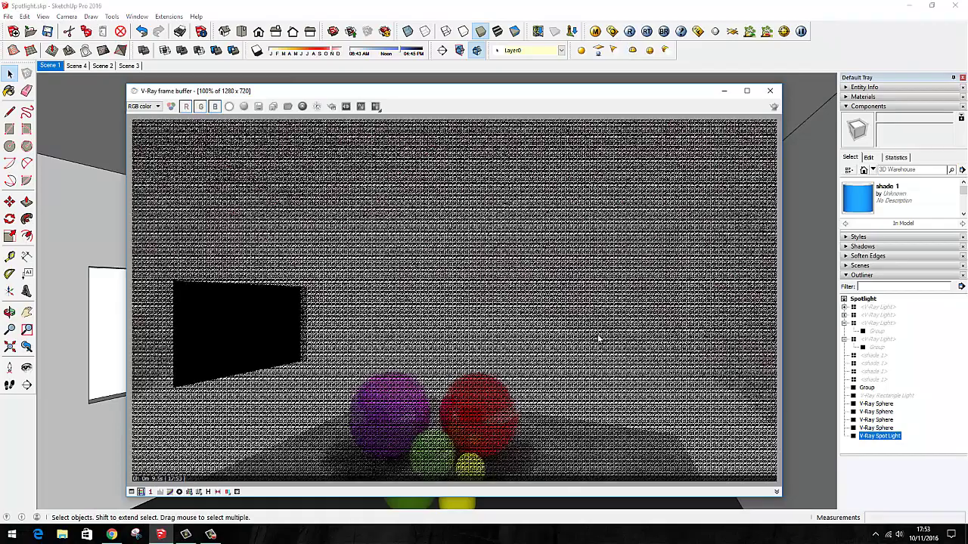
click(770, 90)
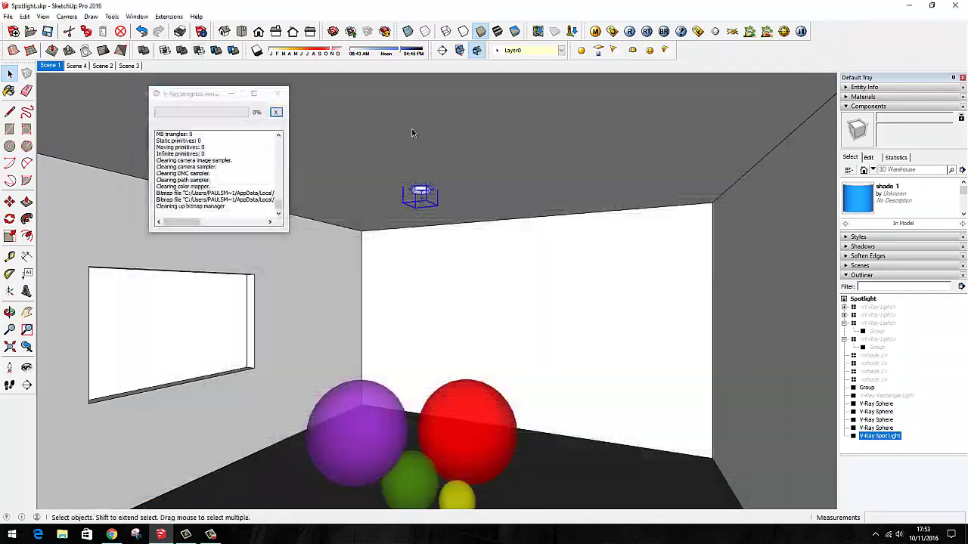
- Change the spot light's cone angle to 3
right_click(415, 206)
mouse_move(484, 362)
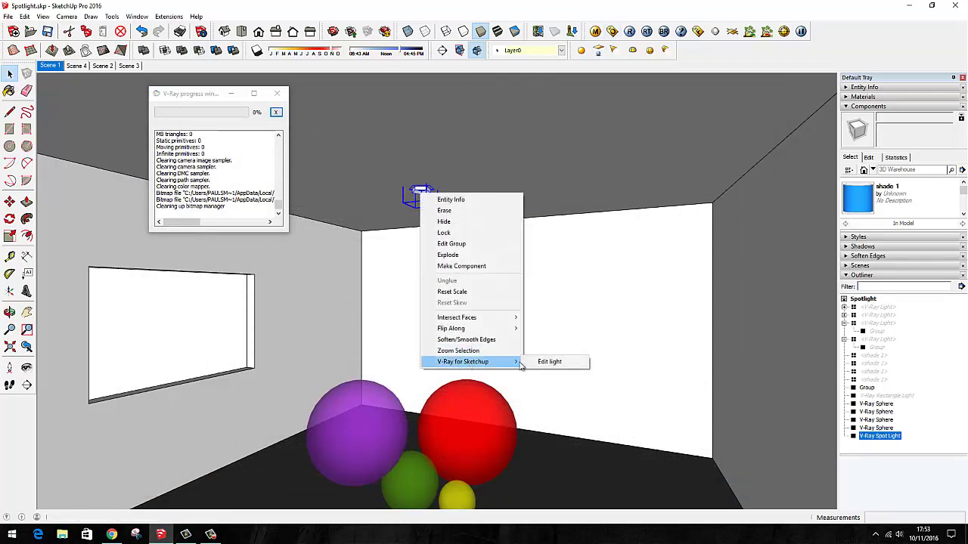
click(564, 364)
click(270, 124)
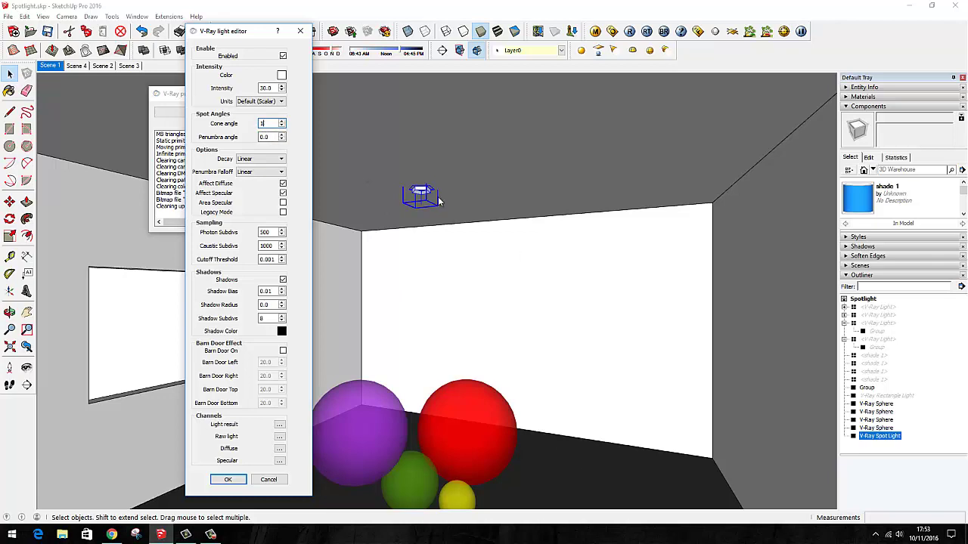
click(227, 480)
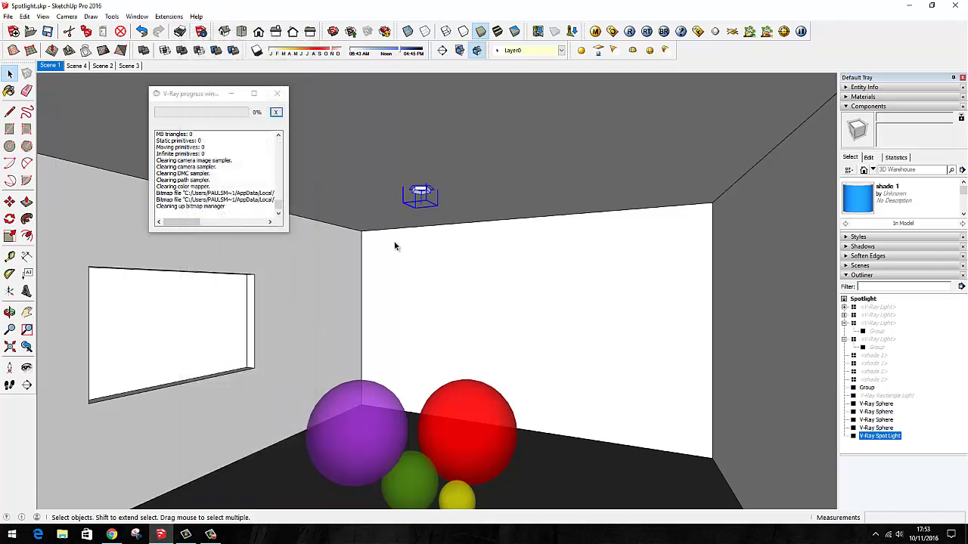
- Lower the spot light to just above the spheres and render the scene
key(q)
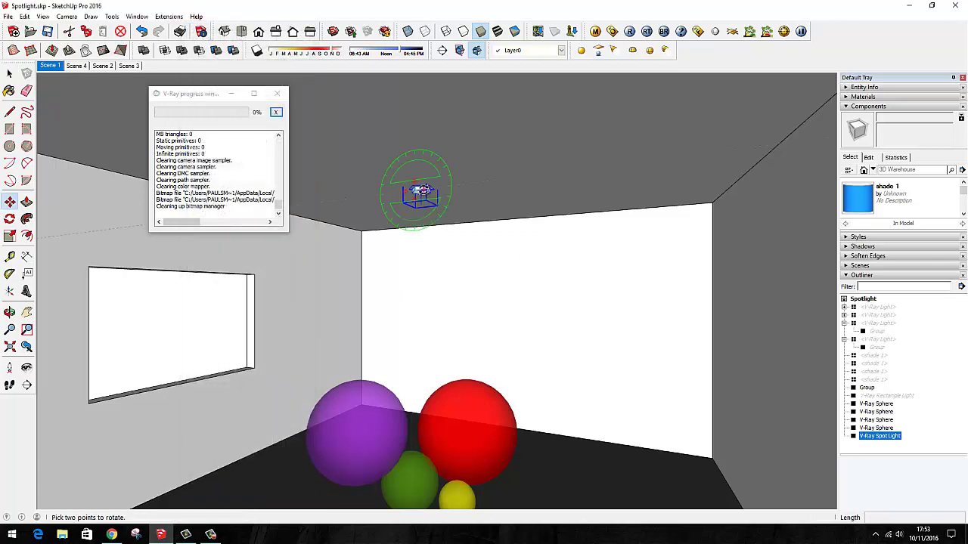
key(m)
click(420, 192)
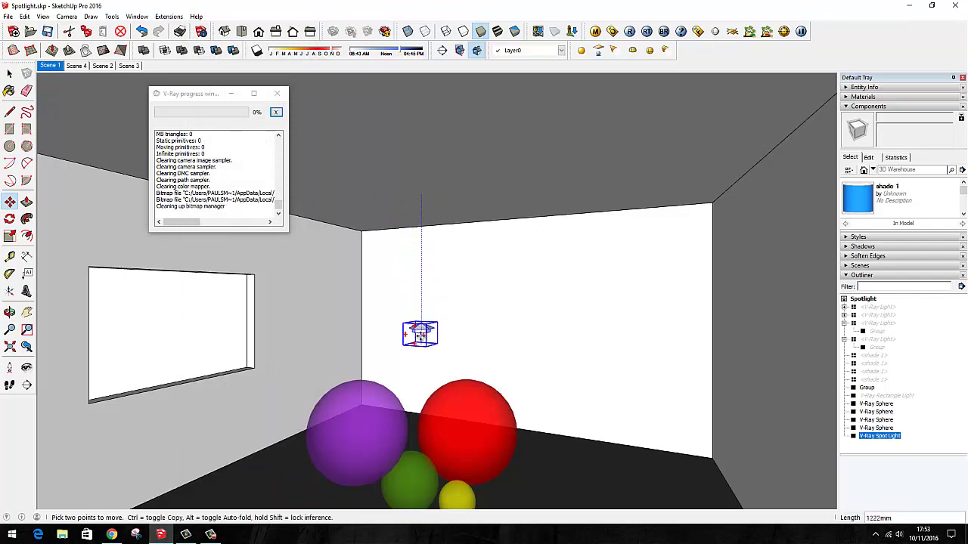
click(418, 349)
key(space)
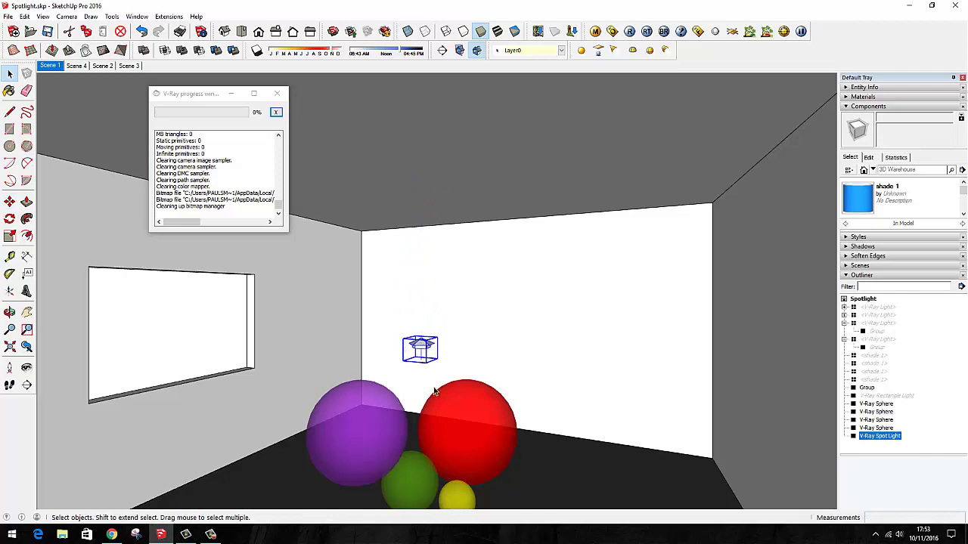
click(629, 31)
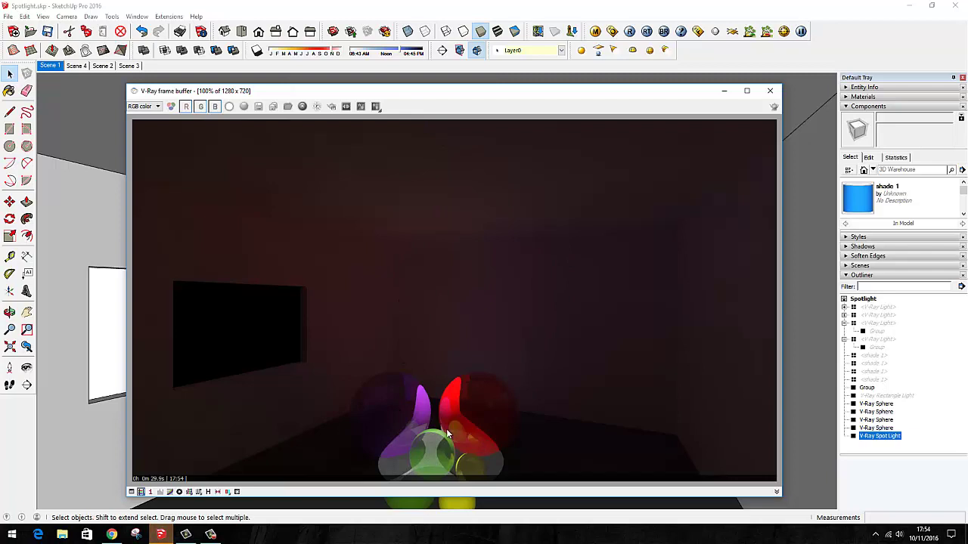
- Close the render and move the spot light back up to the ceiling
click(771, 92)
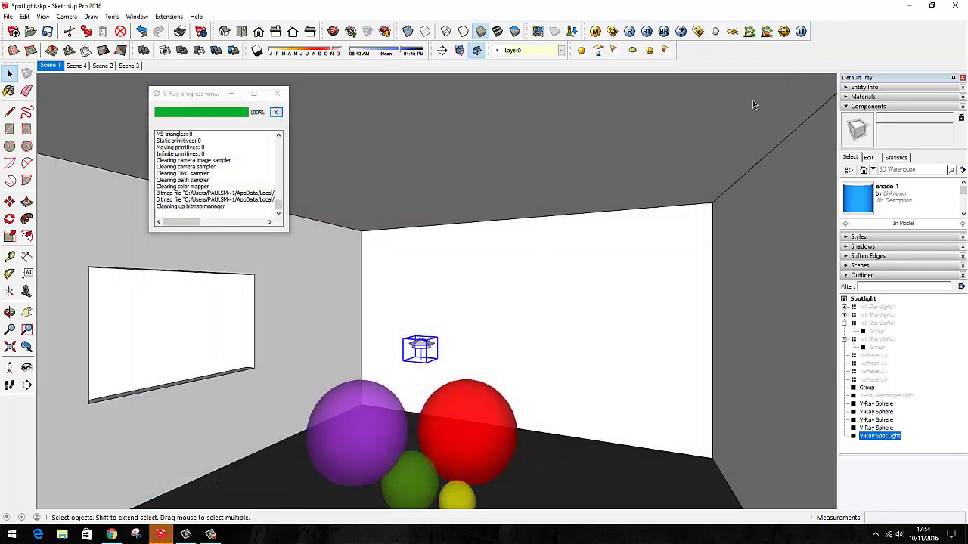
key(m)
click(421, 347)
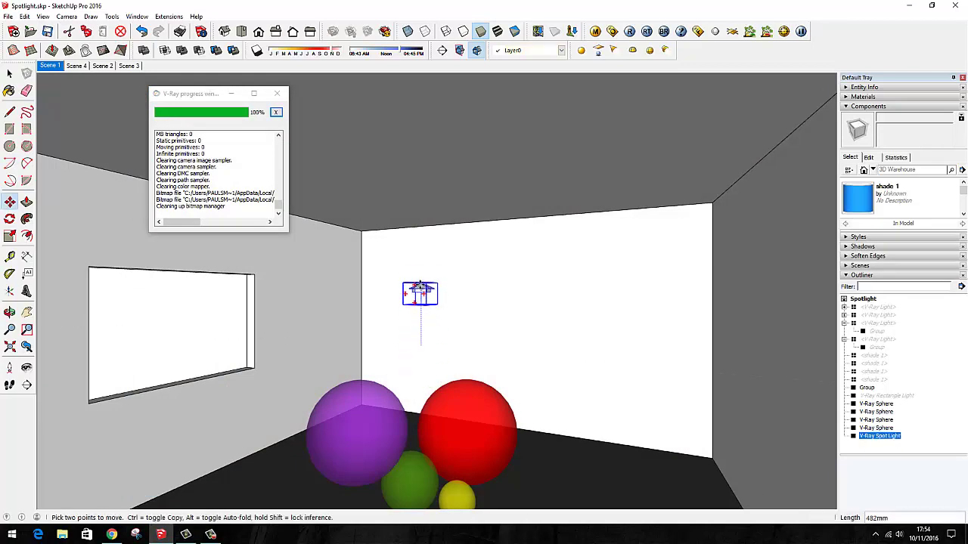
click(428, 180)
key(space)
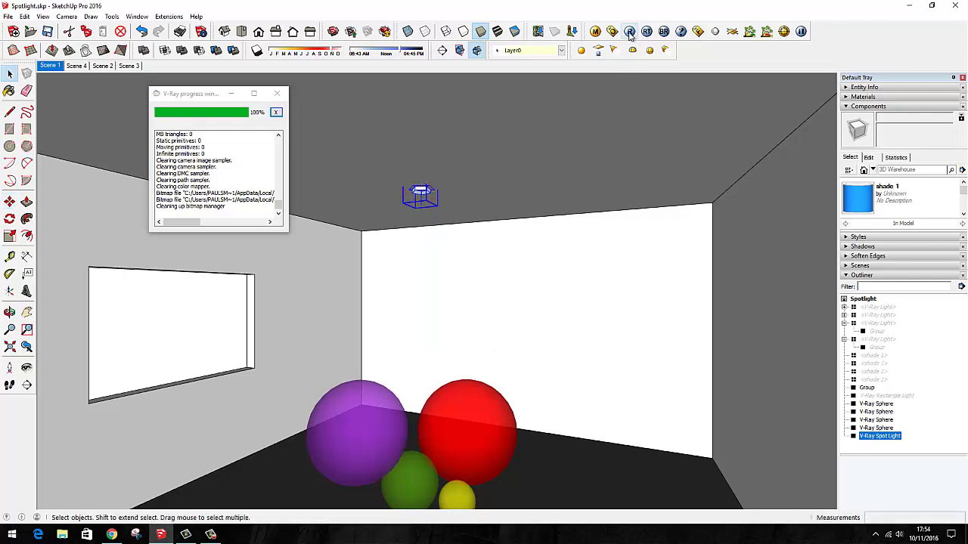
- In the spot light's V-Ray editor, enter a penumbra angle of 0.2
right_click(423, 192)
mouse_move(471, 360)
click(552, 360)
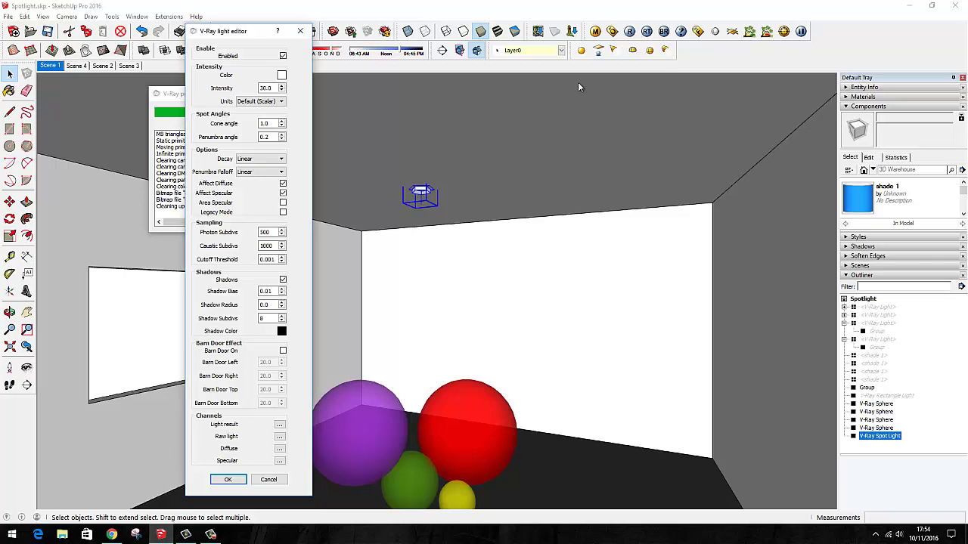
- Apply the 0.2 penumbra, render the softened spot light, and close the finished render
click(228, 479)
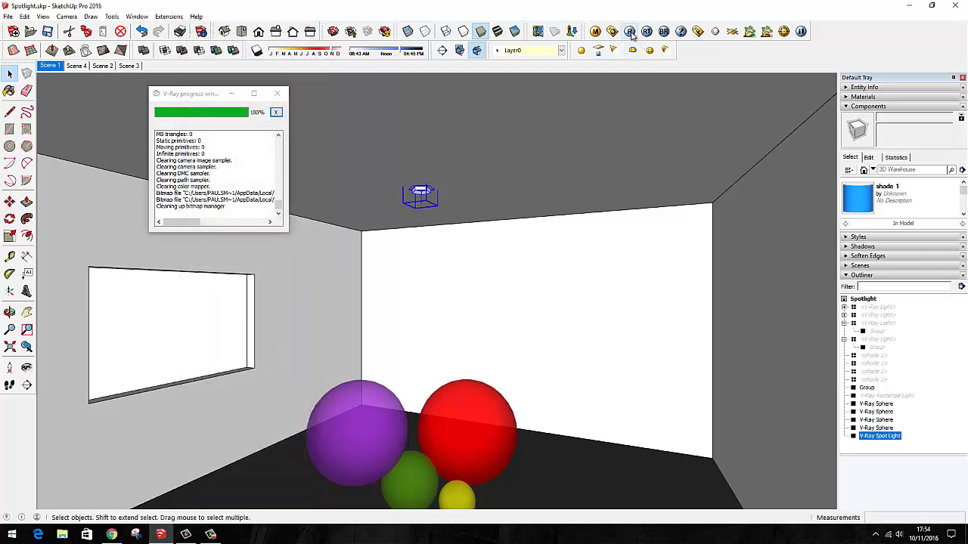
click(630, 32)
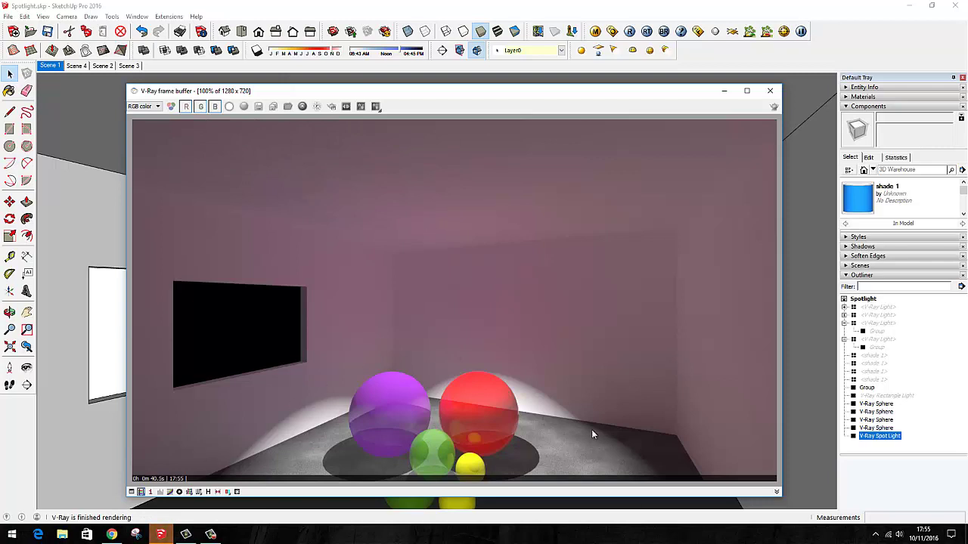
click(770, 90)
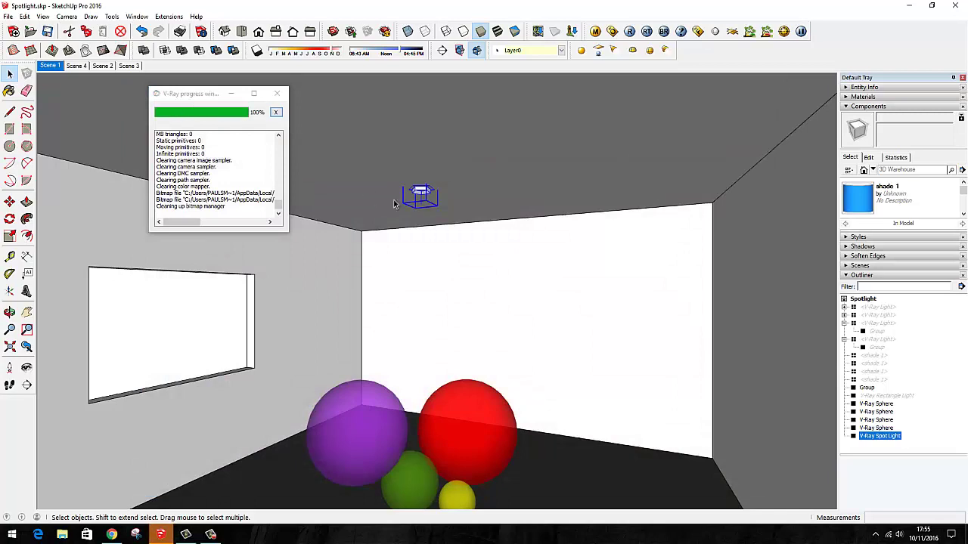
- Give the spot light a 0.5 penumbra angle with 1.0 cone, then view and close a test render
right_click(420, 196)
mouse_move(462, 358)
click(549, 358)
double_click(273, 139)
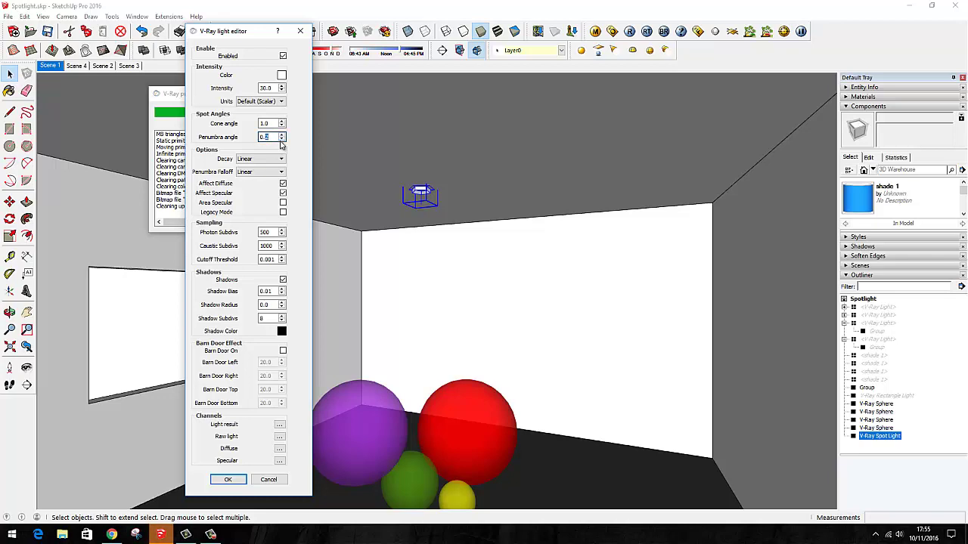
click(228, 479)
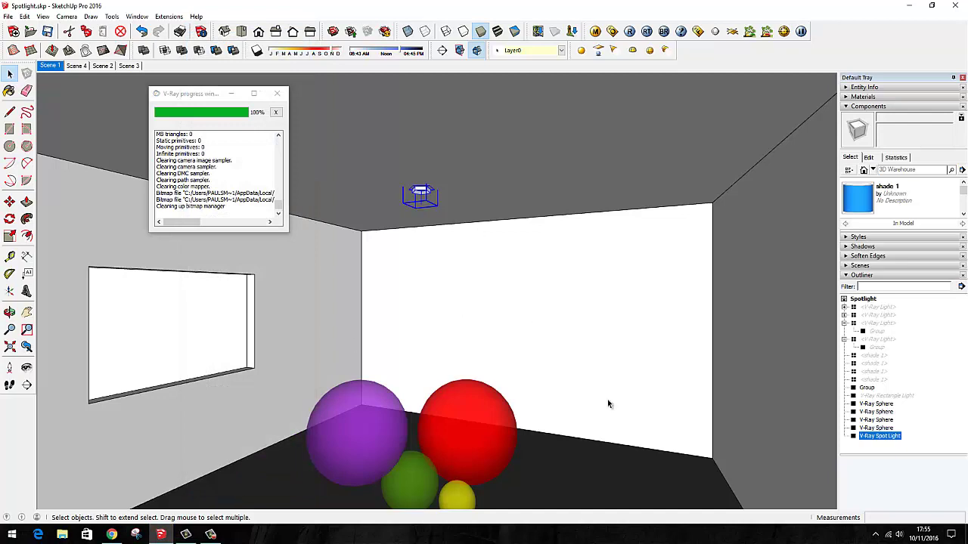
click(631, 31)
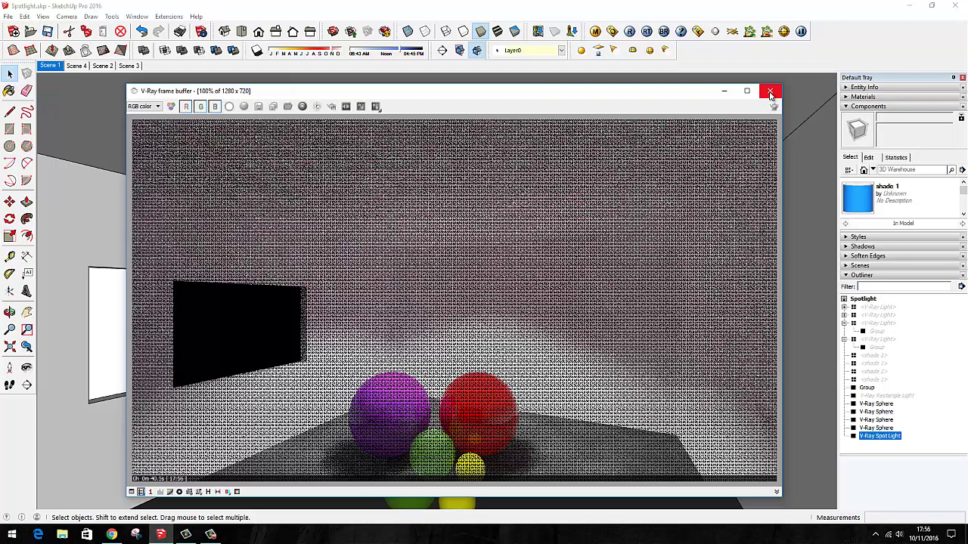
click(769, 92)
- Reduce the spot light's penumbra angle to 0.01, then view and close the hard-edged render
right_click(414, 192)
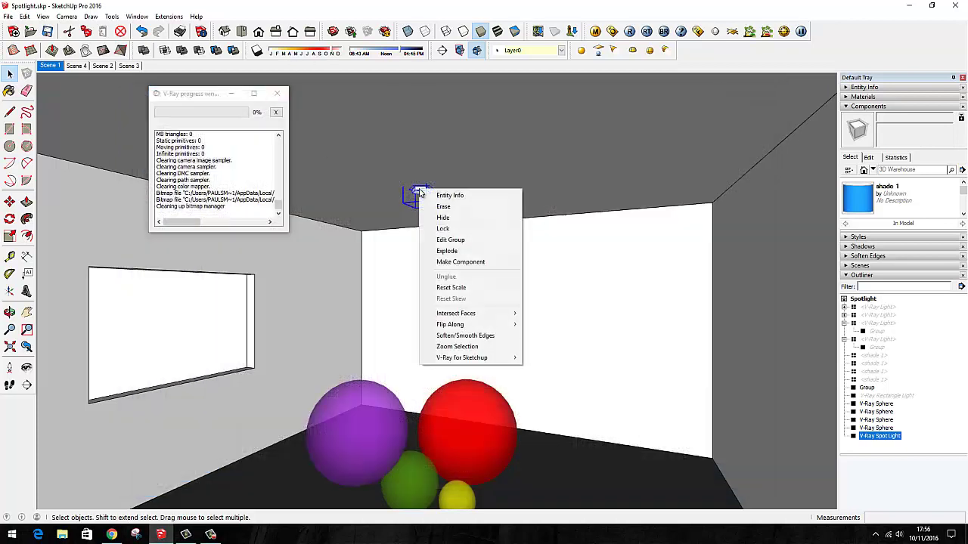
mouse_move(492, 358)
click(531, 361)
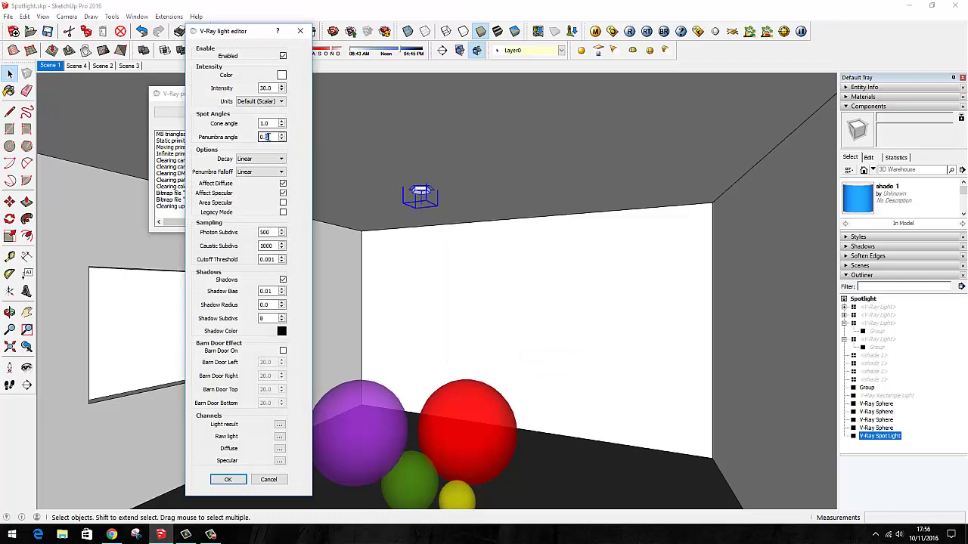
key(Tab)
click(230, 479)
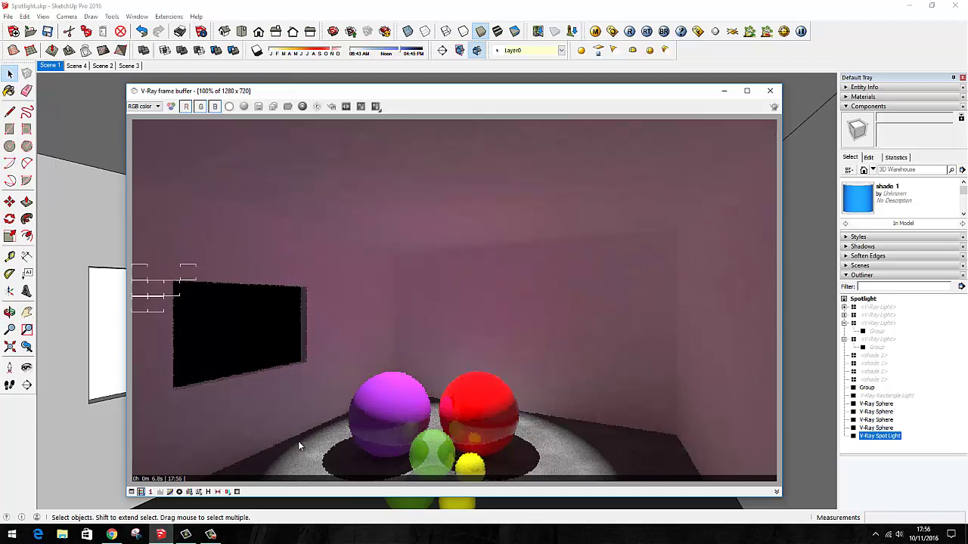
click(770, 92)
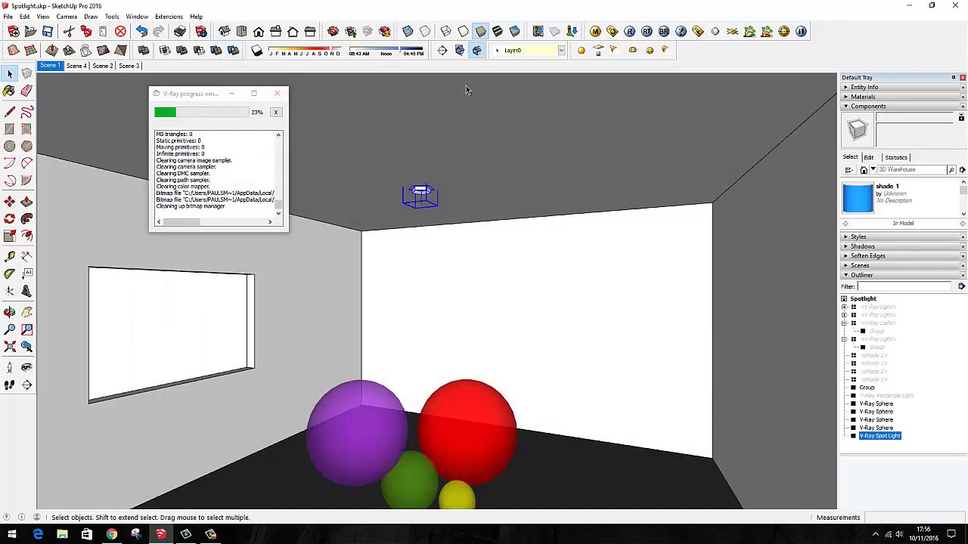
- Change the spot light's penumbra angle from 0.01 to 0.05
right_click(421, 191)
mouse_move(495, 362)
click(548, 358)
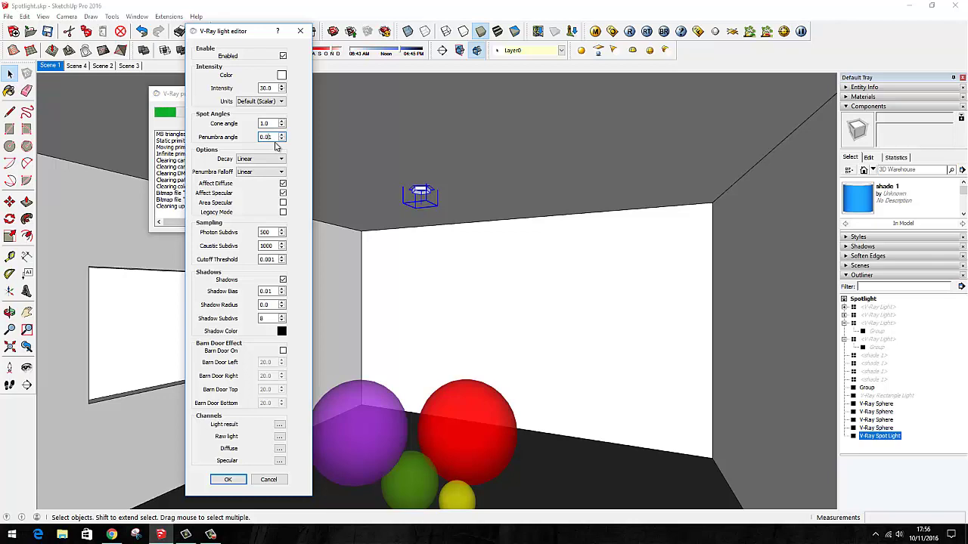
click(275, 138)
key(BackSpace)
text(5)
click(227, 479)
- Render the spot-lit spheres and close the render window
click(629, 31)
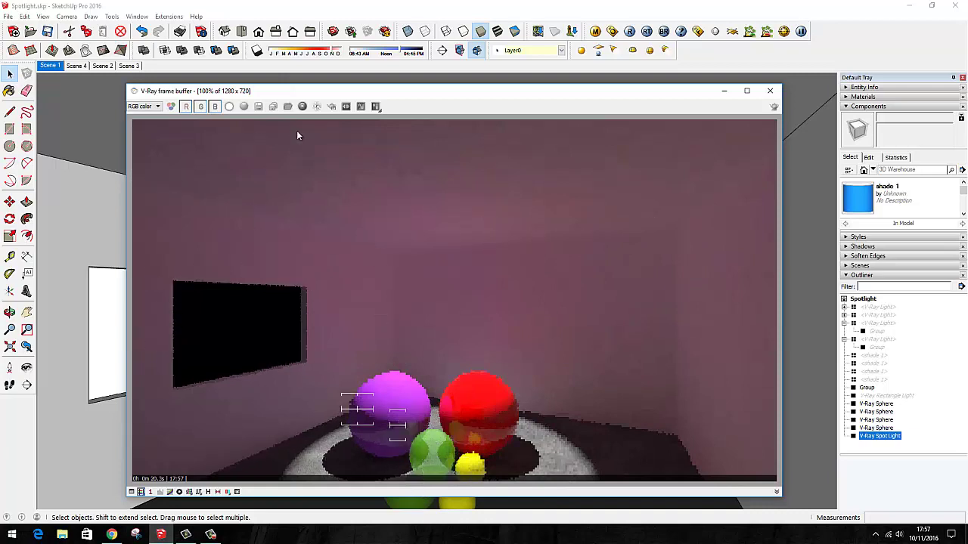
click(317, 106)
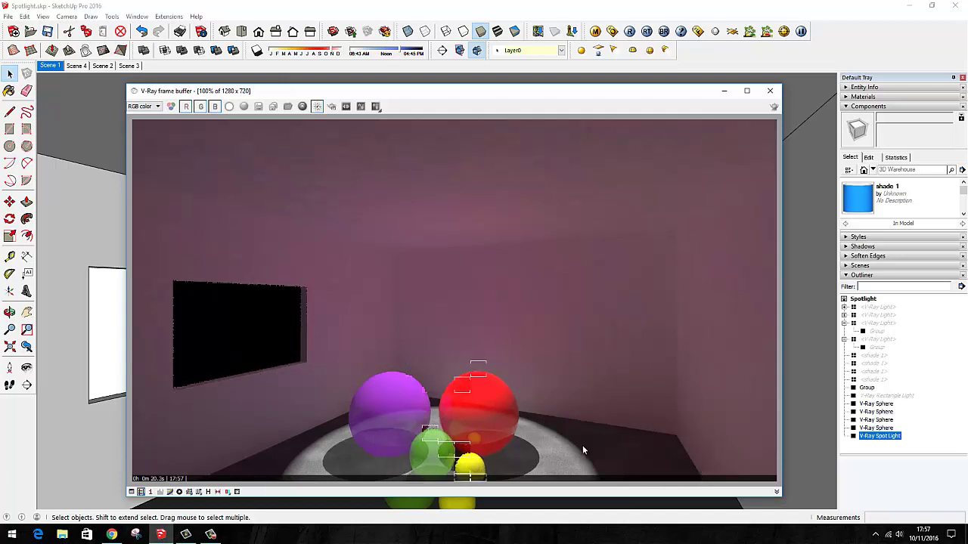
click(769, 90)
click(409, 294)
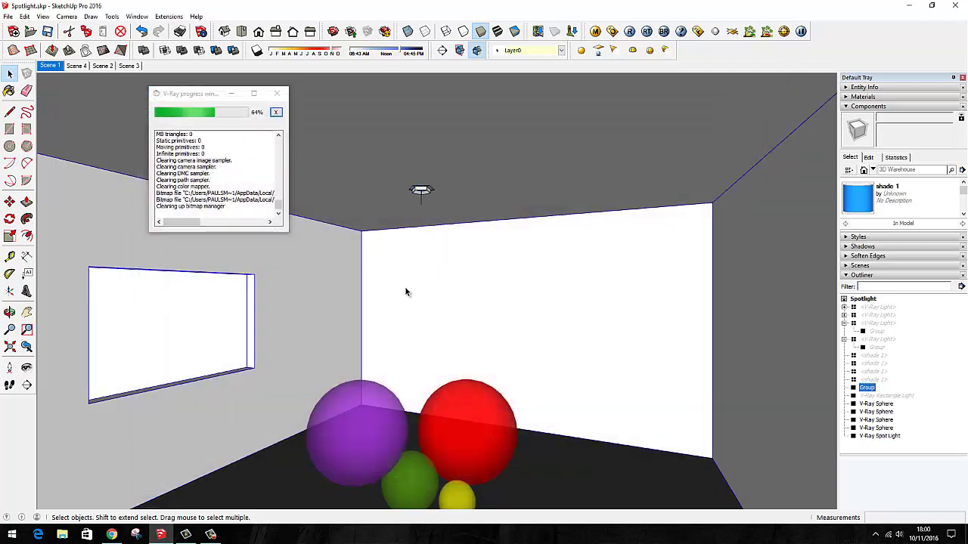
- Set the spot light's shadow radius to 200.0, then view and hide the render
right_click(426, 194)
mouse_move(460, 363)
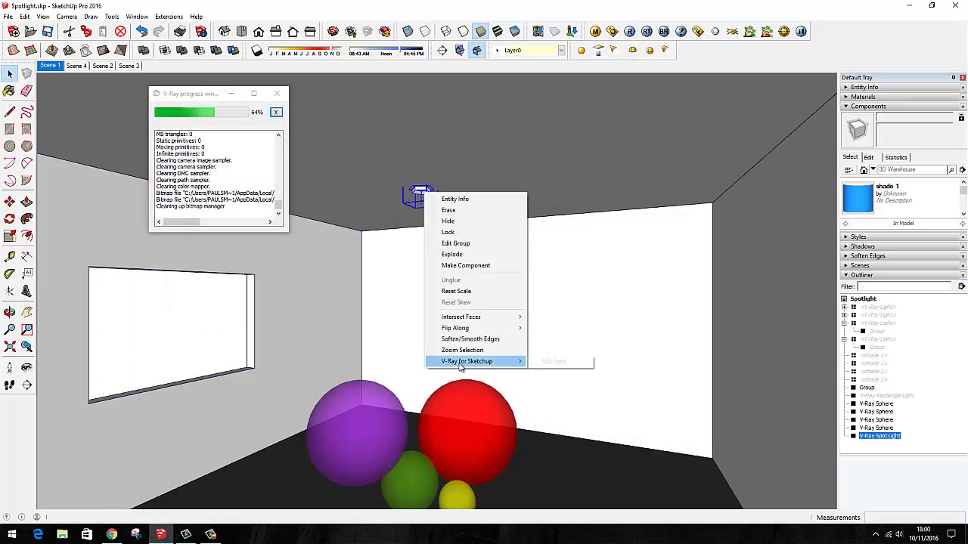
click(546, 362)
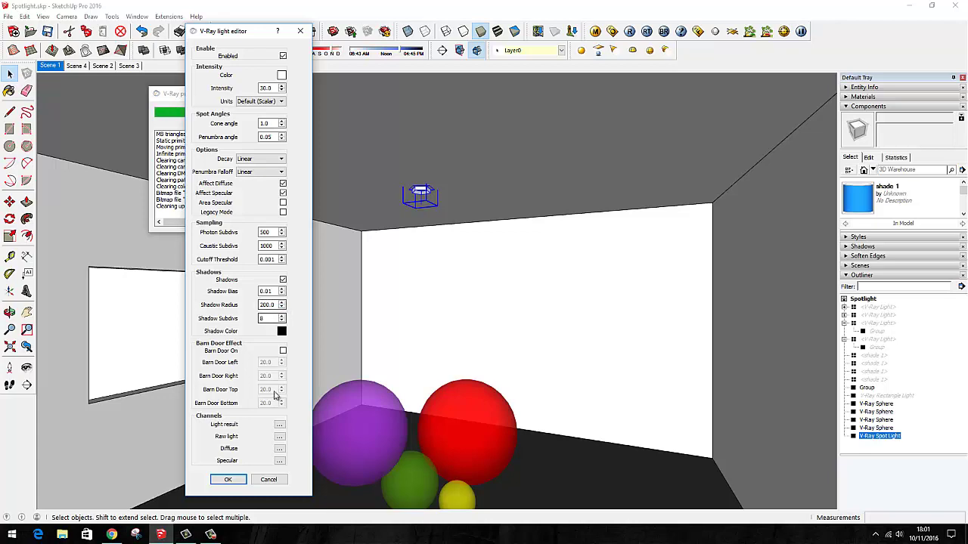
click(228, 479)
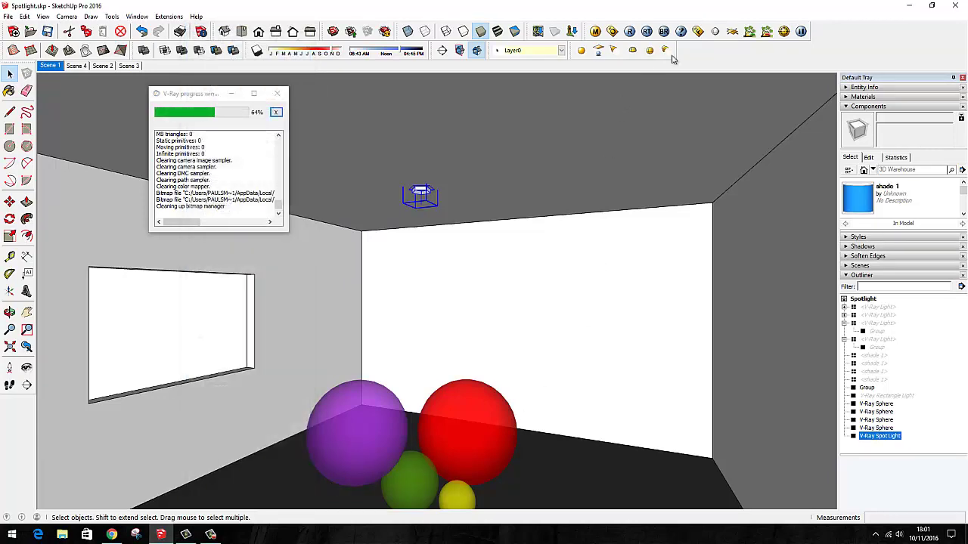
click(697, 31)
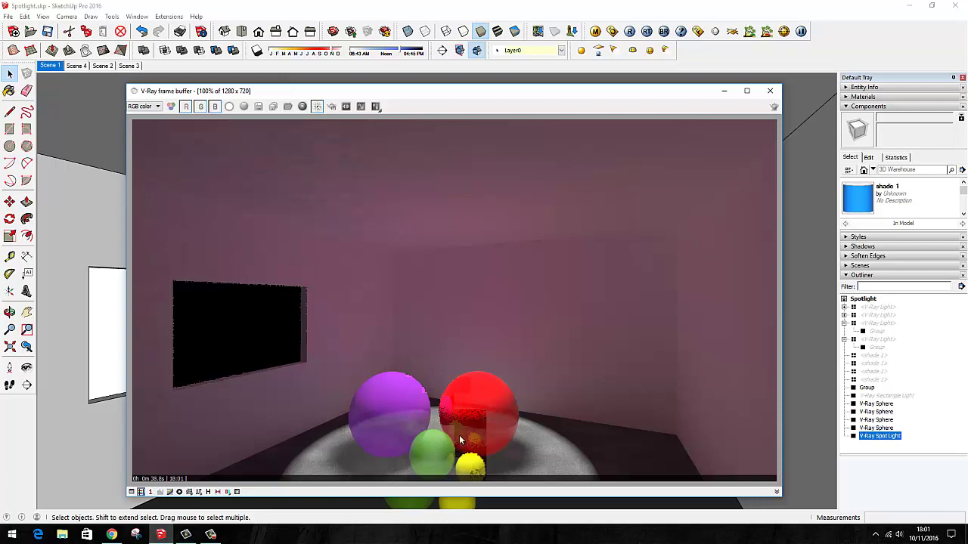
click(725, 91)
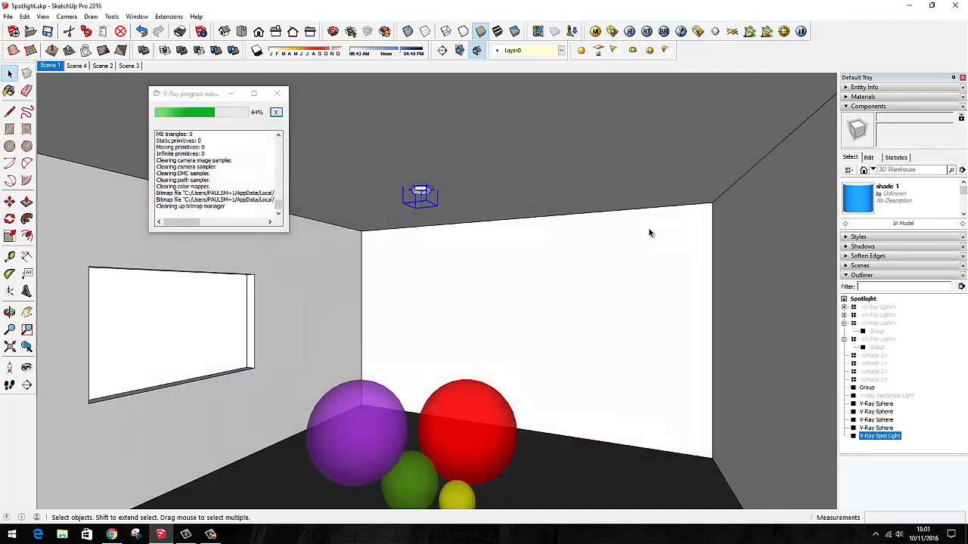
- Turn on the spot light's barn doors: left 30, right 30, top 20, bottom 15
right_click(428, 192)
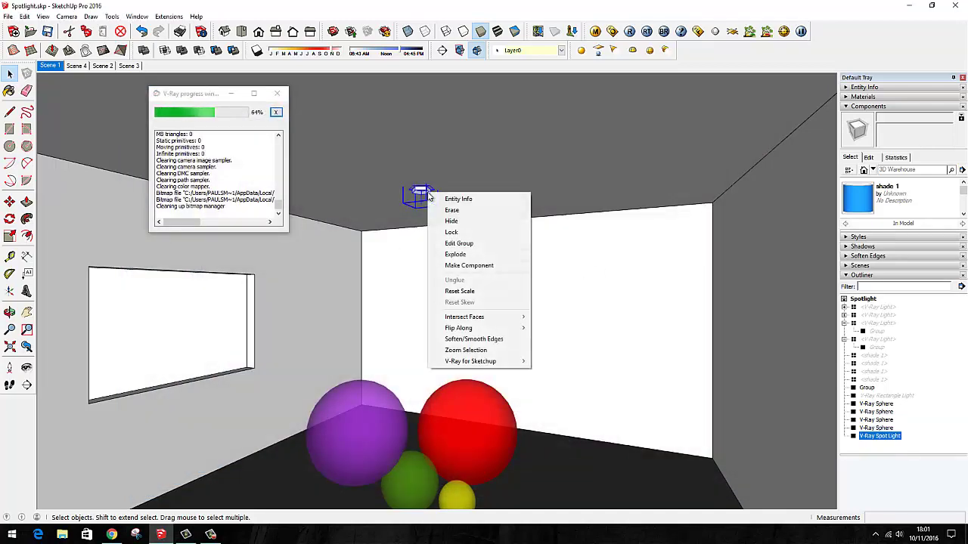
mouse_move(515, 363)
click(556, 361)
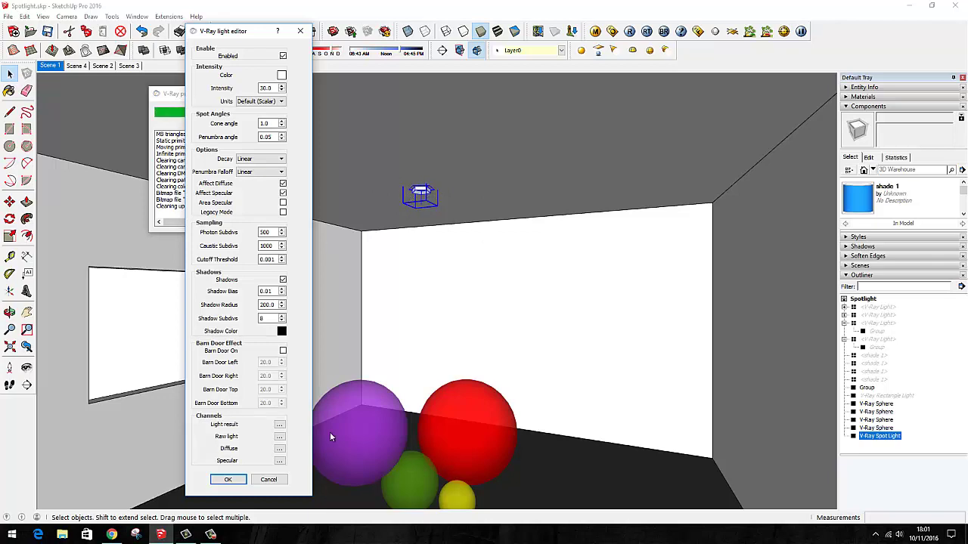
click(283, 350)
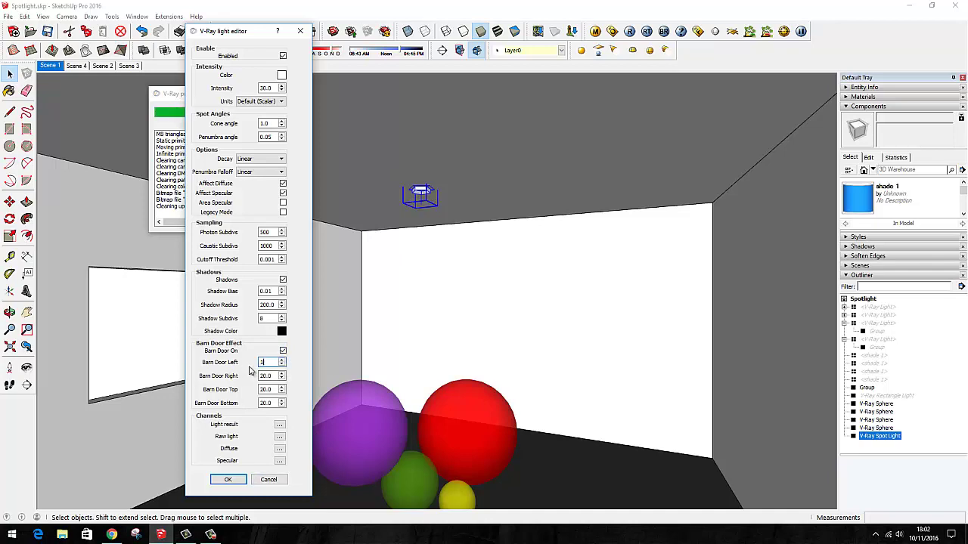
click(276, 376)
text(4)
click(231, 480)
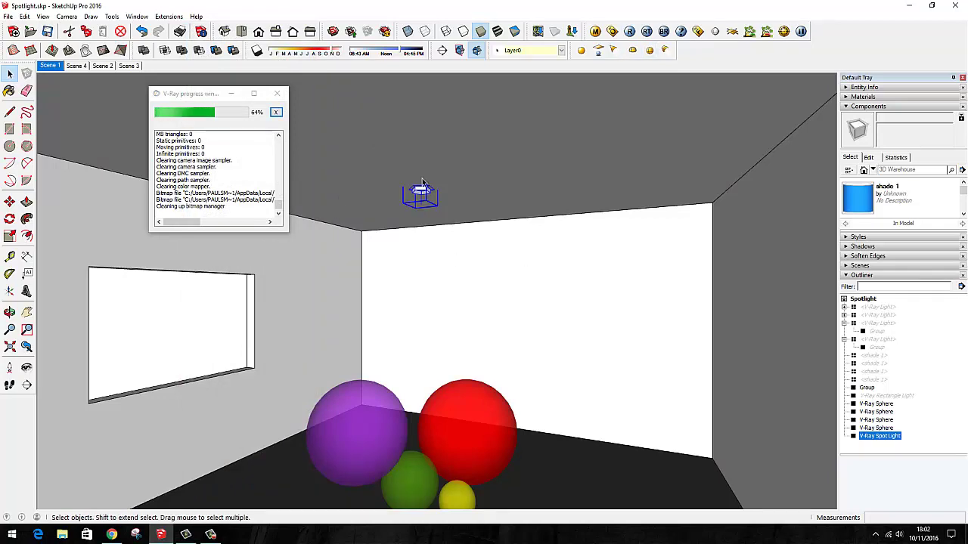
- Reset the spot light's shadow radius to 0.0
right_click(421, 185)
mouse_move(457, 357)
click(559, 356)
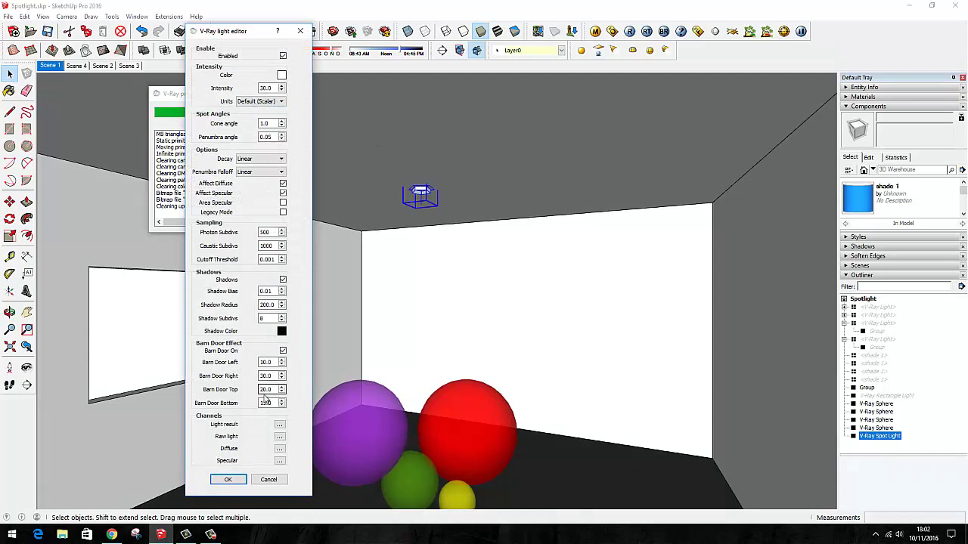
double_click(266, 305)
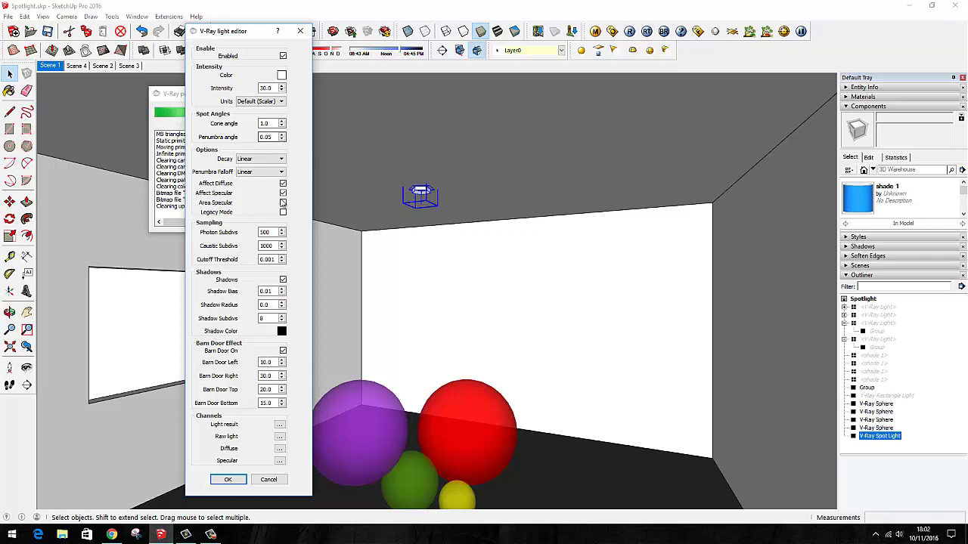
click(228, 480)
- Render the scene with the barn-doored spot light and zero shadow radius
click(630, 34)
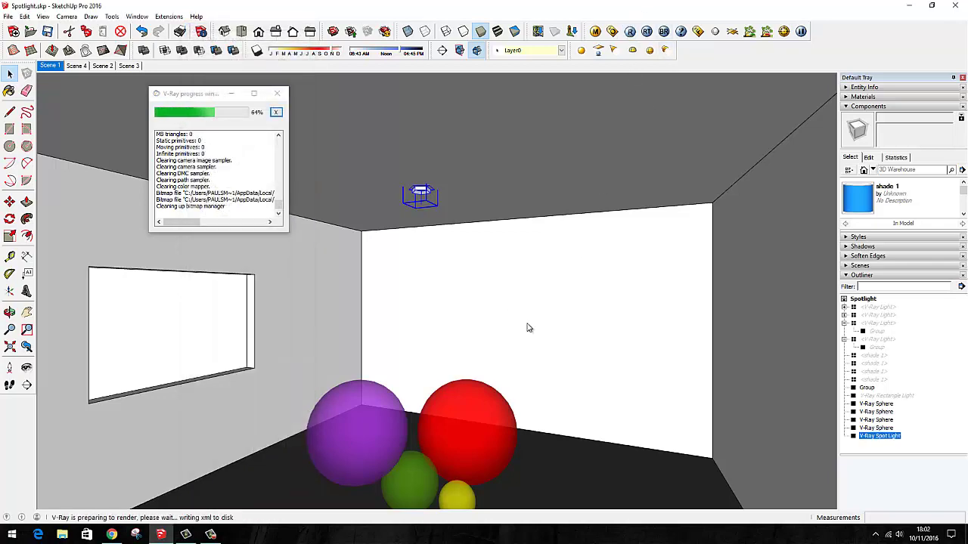